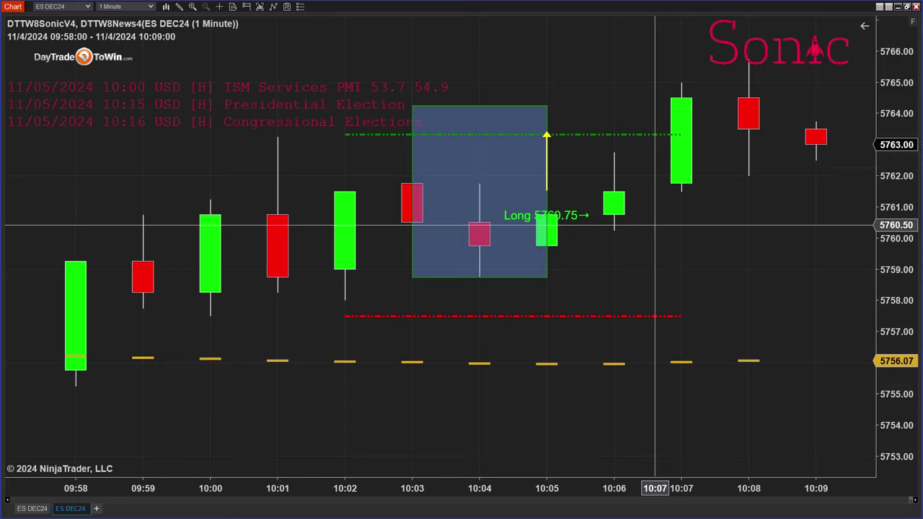
- Draw a horizontal line at 5760.25 from the 10:06 candle's low and an arrow from that low up to the 10:07 target line
{"action": "left_click", "coordinate": [615, 232]}
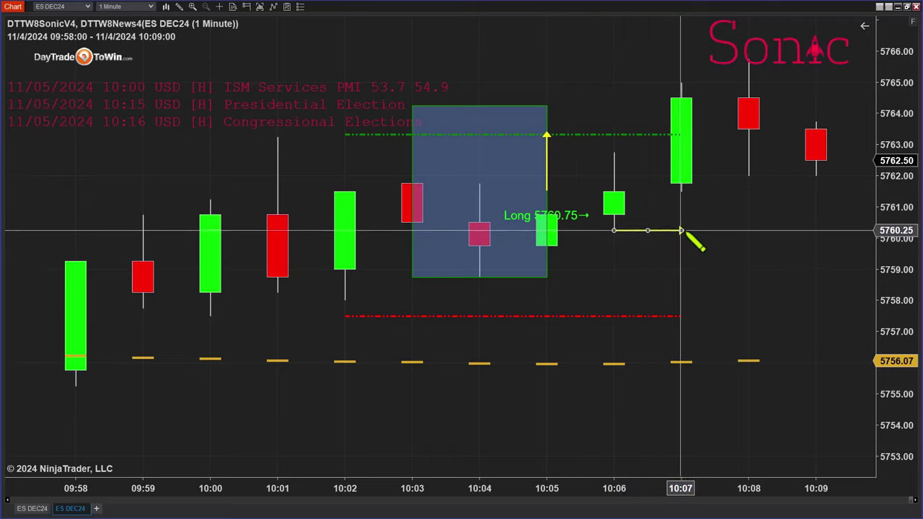
{"action": "left_click", "coordinate": [866, 231]}
{"action": "scroll", "coordinate": [745, 288], "scroll_direction": "up", "scroll_amount": 2}
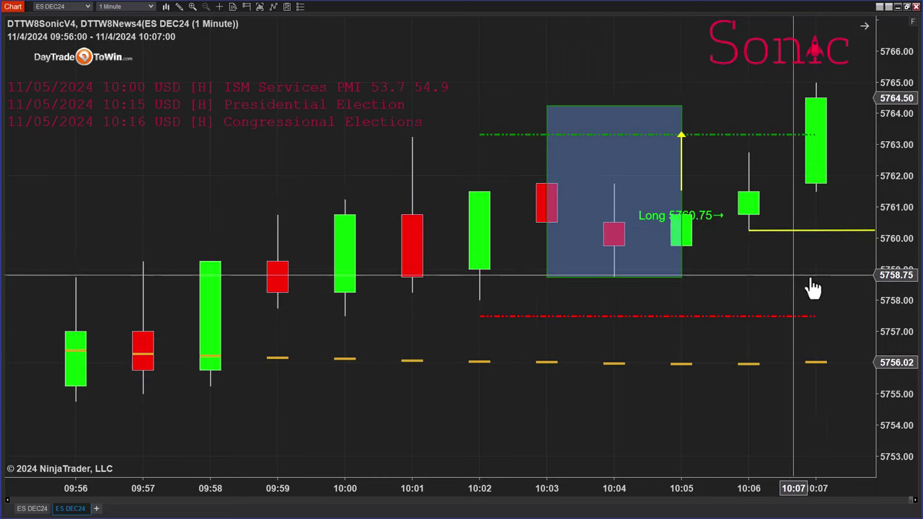
{"action": "scroll", "coordinate": [808, 282], "scroll_direction": "up", "scroll_amount": 1}
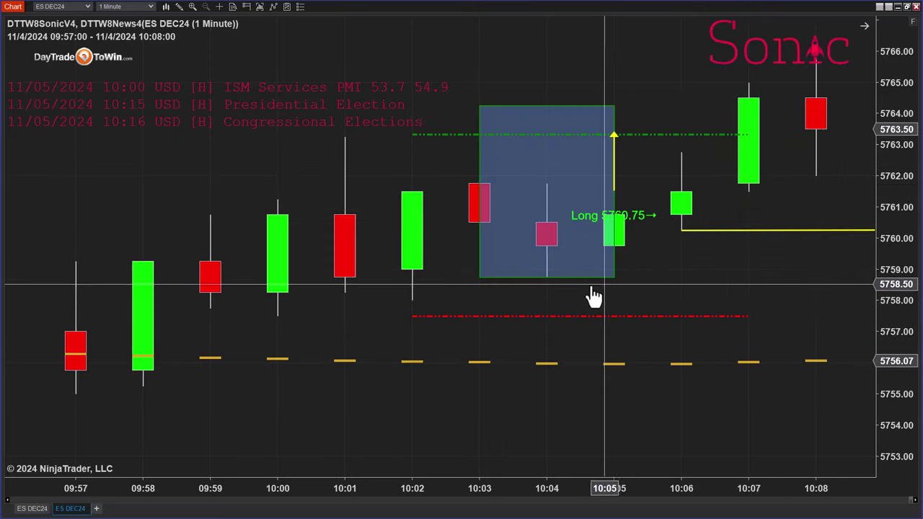
{"action": "left_click_drag", "start_coordinate": [610, 238], "coordinate": [680, 137]}
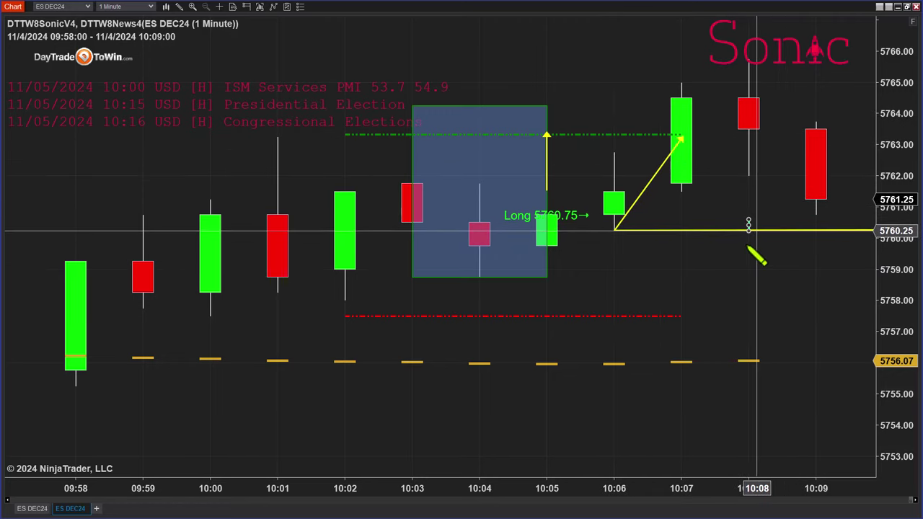
- Draw a cross over the 5760.25 line between 10:06 and 10:08, and delete the cross and the horizontal line
{"action": "left_click", "coordinate": [614, 242]}
{"action": "left_click", "coordinate": [614, 210]}
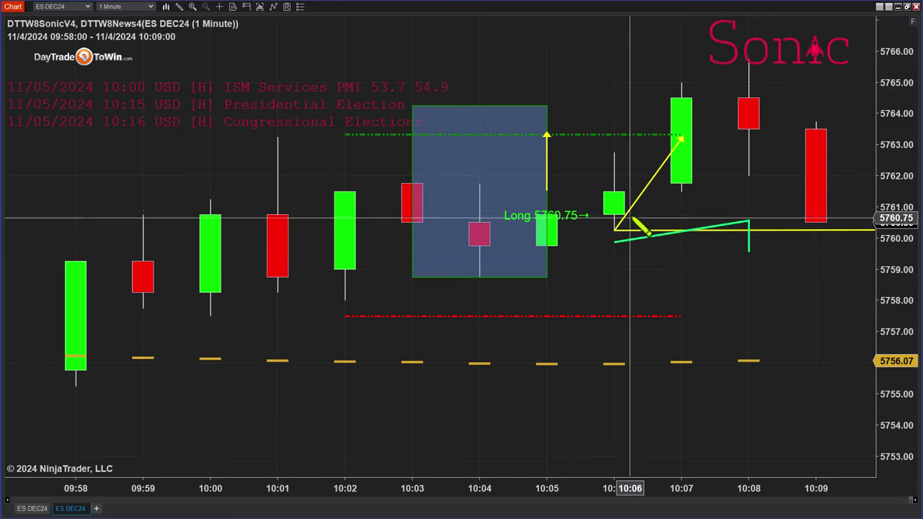
{"action": "left_click", "coordinate": [746, 248]}
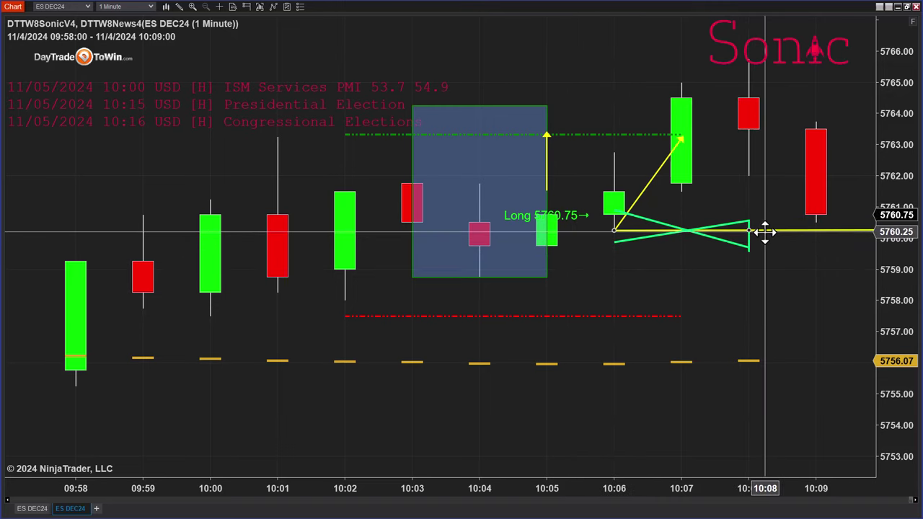
{"action": "left_click", "coordinate": [748, 240]}
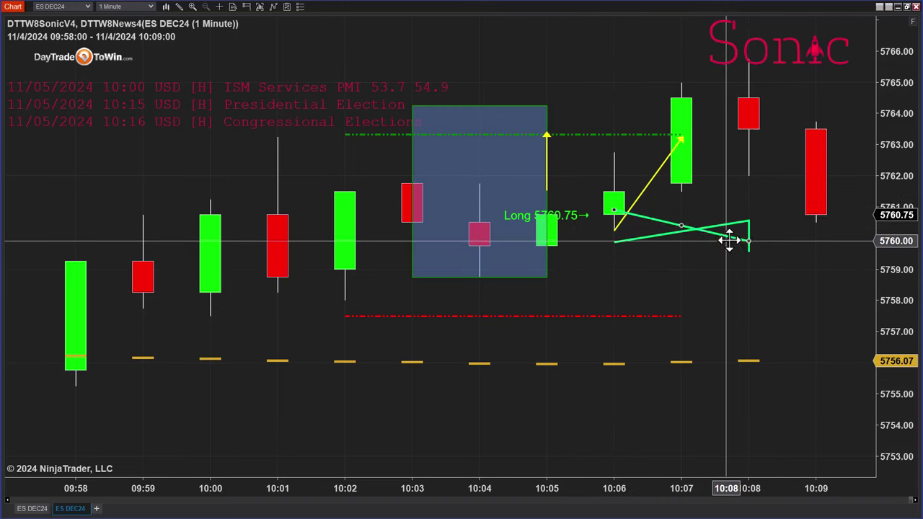
{"action": "key", "text": "Delete"}
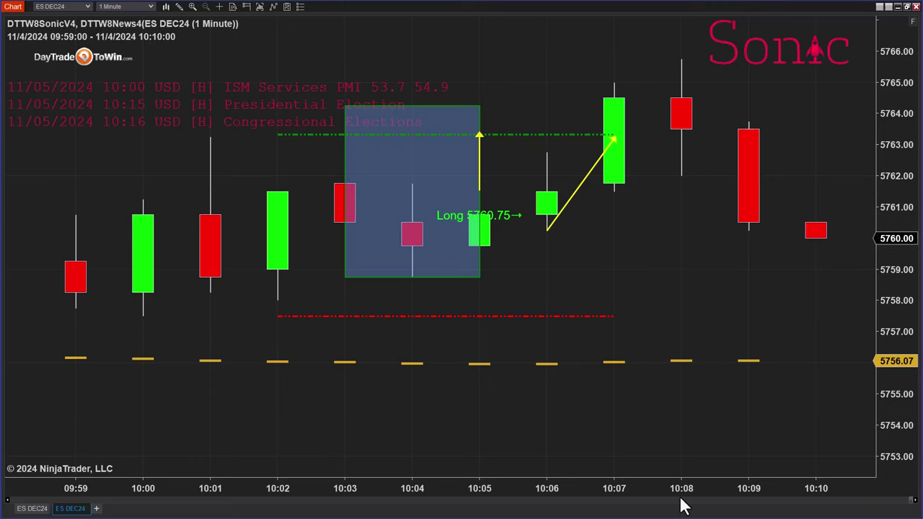
- Draw a vertical arrow at 10:07 from about 5760 down to about 5757.75 at the red stop line, and delete it
{"action": "left_click_drag", "start_coordinate": [611, 491], "coordinate": [652, 489]}
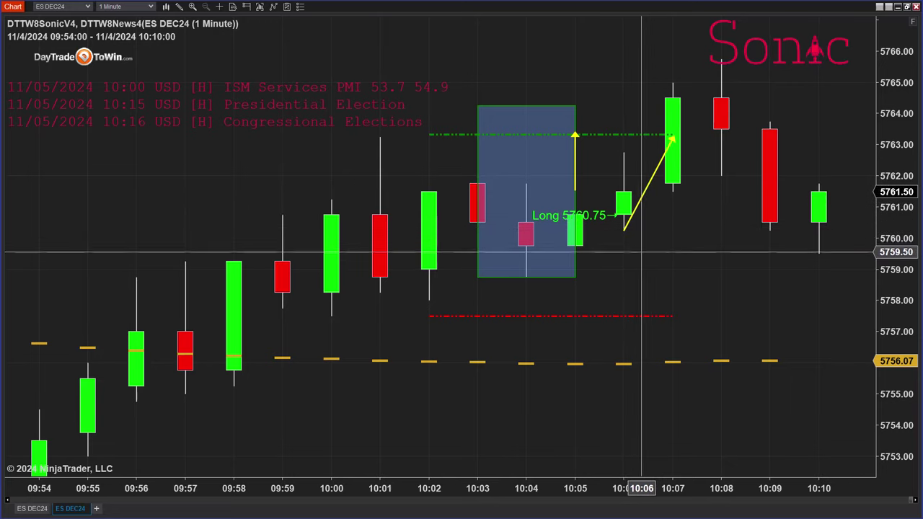
{"action": "key", "text": "F2"}
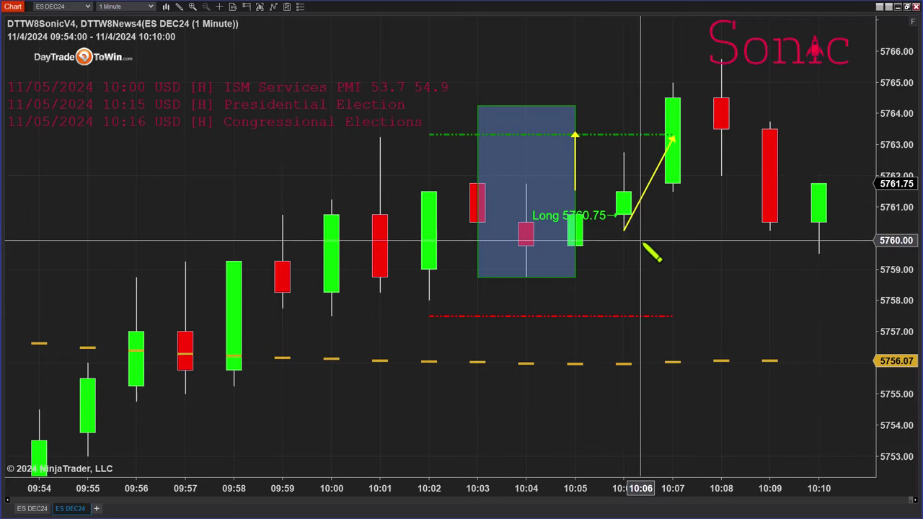
{"action": "left_click_drag", "start_coordinate": [660, 232], "coordinate": [662, 313]}
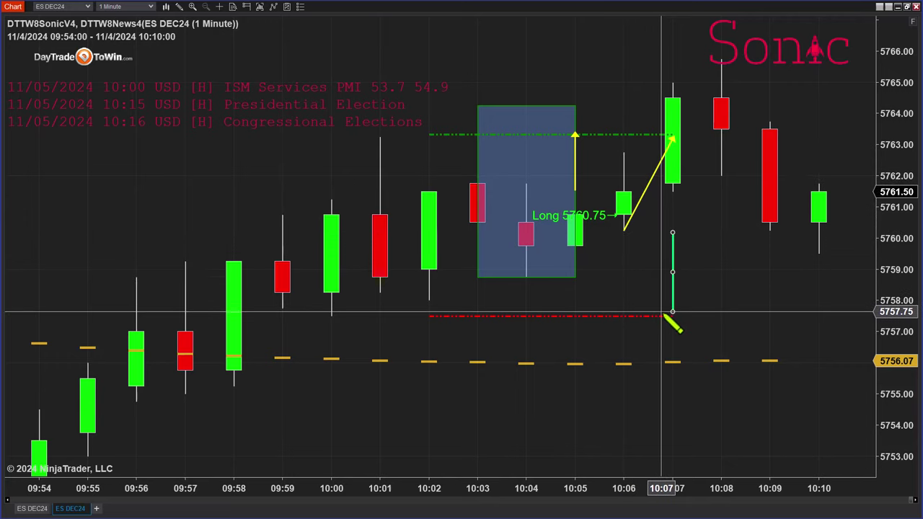
{"action": "left_click", "coordinate": [671, 314]}
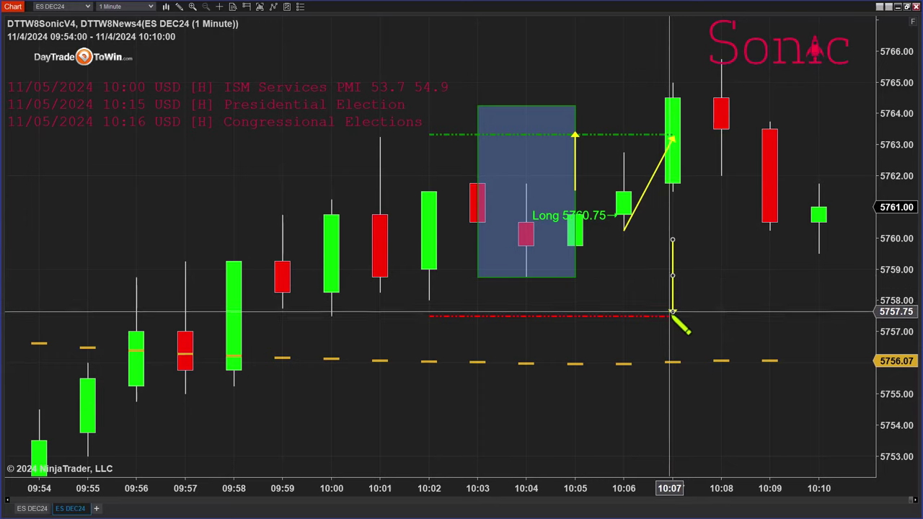
{"action": "key", "text": "Delete"}
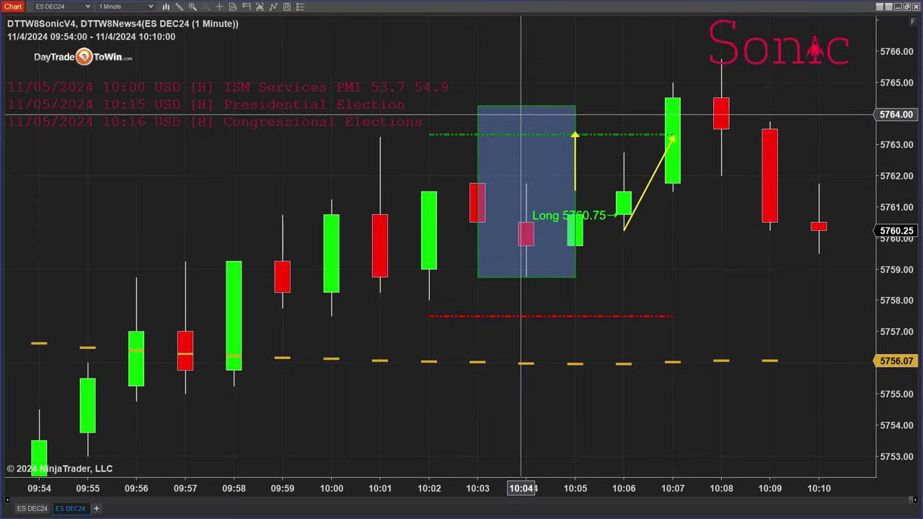
- Delete the vertical yellow arrow at 10:05 and the diagonal yellow arrow from 10:06 to 10:07
{"action": "left_click_drag", "start_coordinate": [548, 493], "coordinate": [613, 231]}
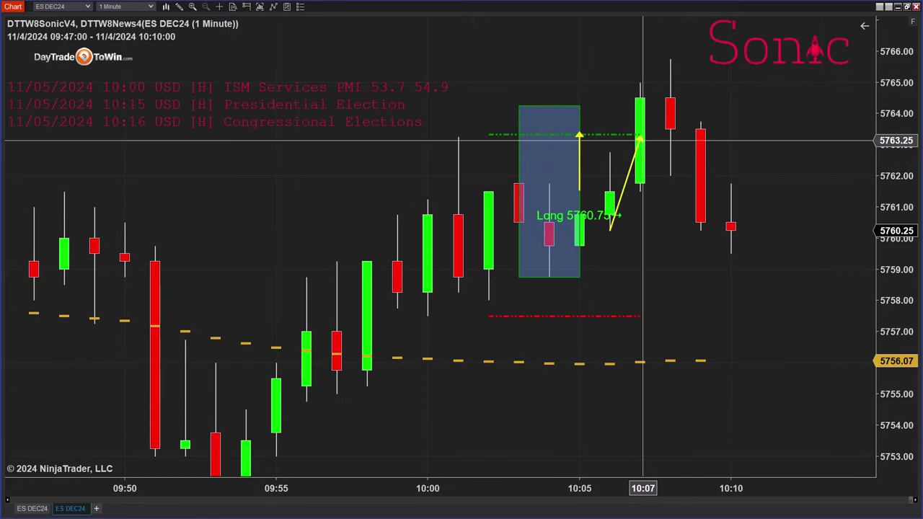
{"action": "left_click", "coordinate": [632, 170]}
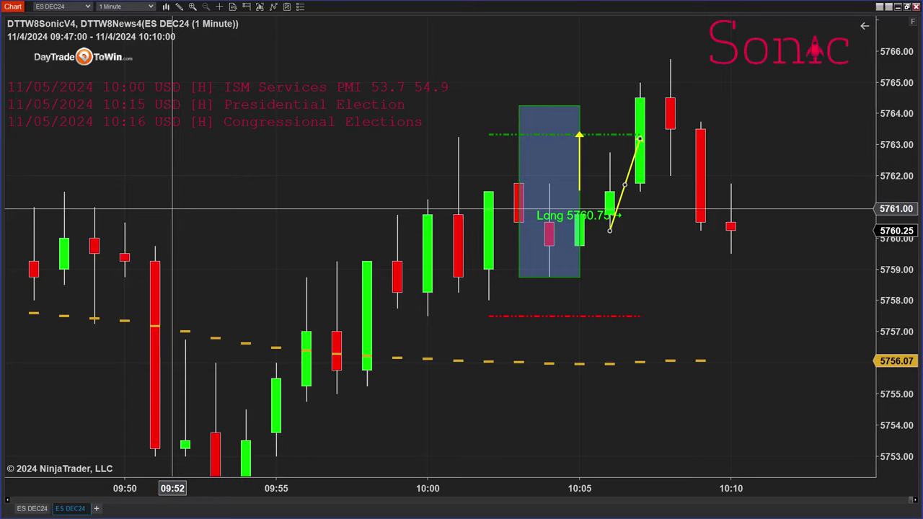
{"action": "left_click", "coordinate": [579, 141]}
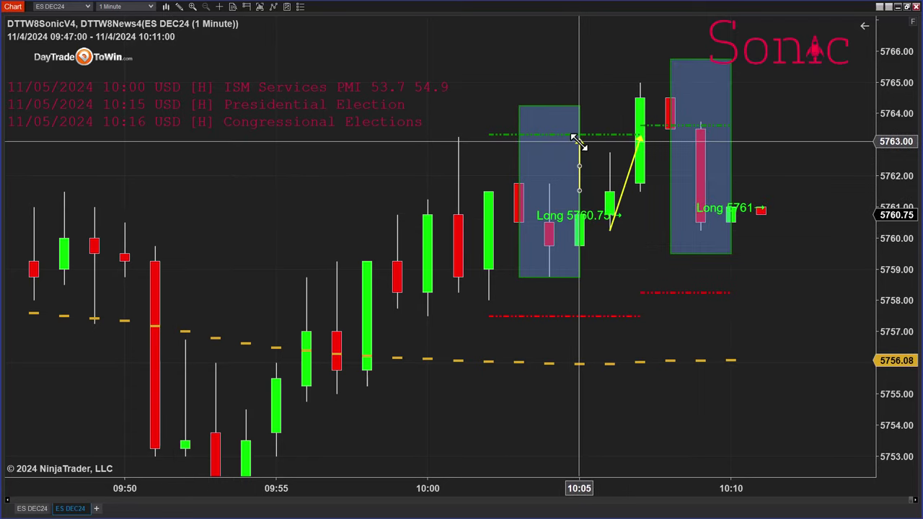
{"action": "left_click", "coordinate": [641, 144]}
{"action": "key", "text": "Delete"}
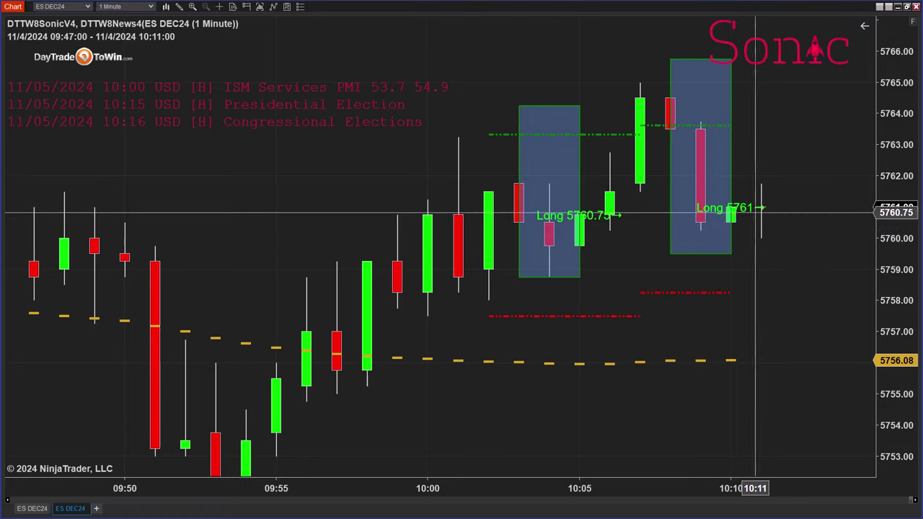
- Draw an arrow at 10:11 from the 5761 entry down to the stop level at about 5758.25, and remove it
{"action": "left_click", "coordinate": [761, 208]}
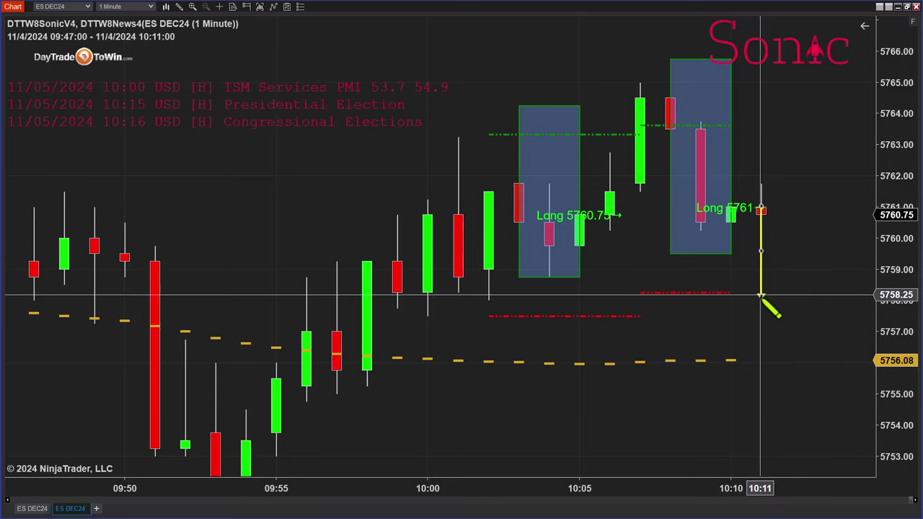
{"action": "key", "text": "Escape"}
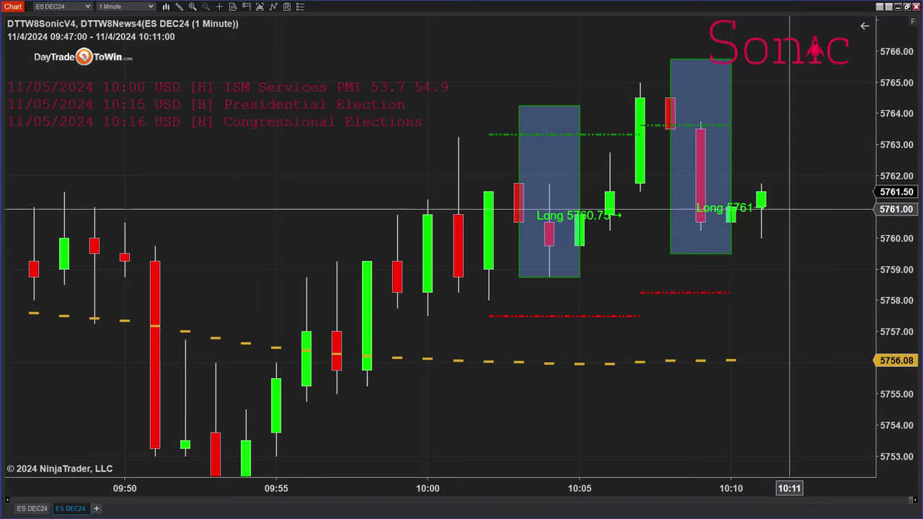
- Submit a buy limit order for 1 ES DEC24 contract at 5761.00 and move the order to 5760.75
{"action": "right_click", "coordinate": [789, 209]}
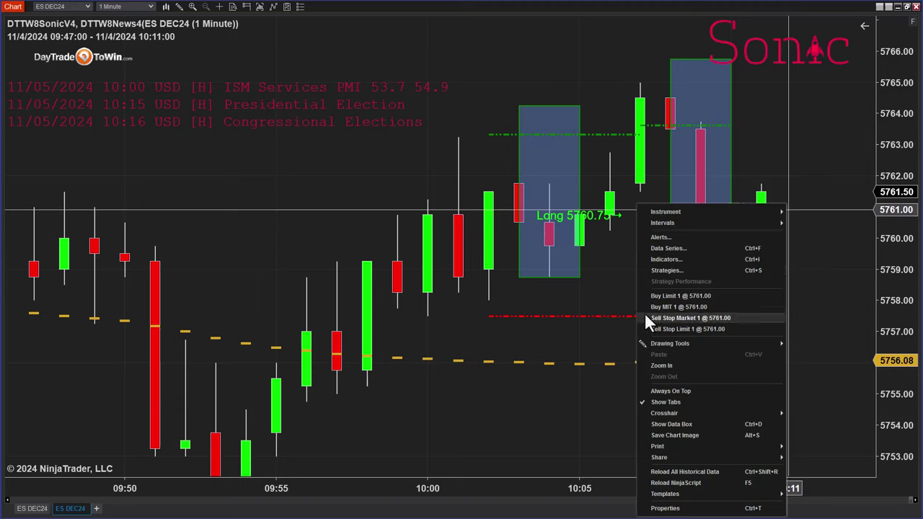
{"action": "left_click", "coordinate": [675, 296]}
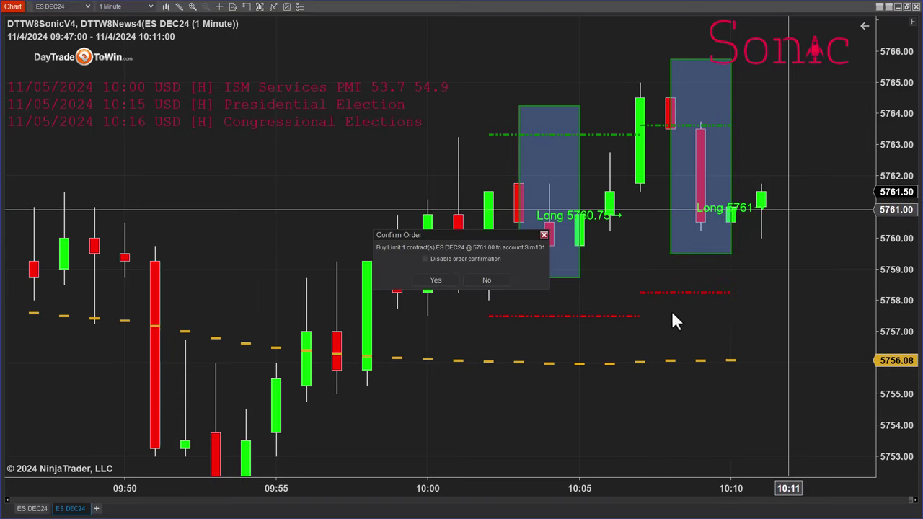
{"action": "left_click", "coordinate": [442, 282]}
{"action": "mouse_move", "coordinate": [803, 208]}
{"action": "left_mouse_down"}
{"action": "mouse_move", "coordinate": [803, 223]}
{"action": "mouse_move", "coordinate": [803, 215]}
{"action": "left_mouse_up"}
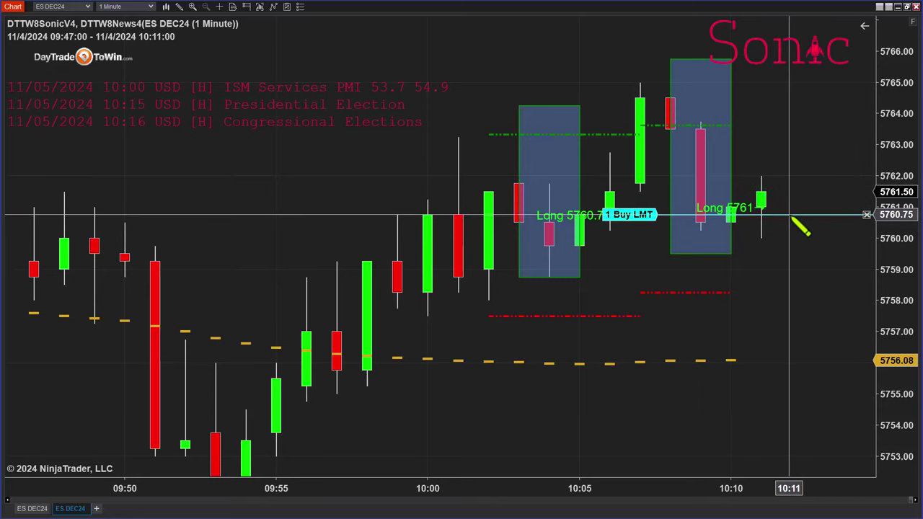
- Draw a line from the buy limit order up to the green target level at about 5763.50, and remove it
{"action": "left_click_drag", "start_coordinate": [791, 215], "coordinate": [731, 129]}
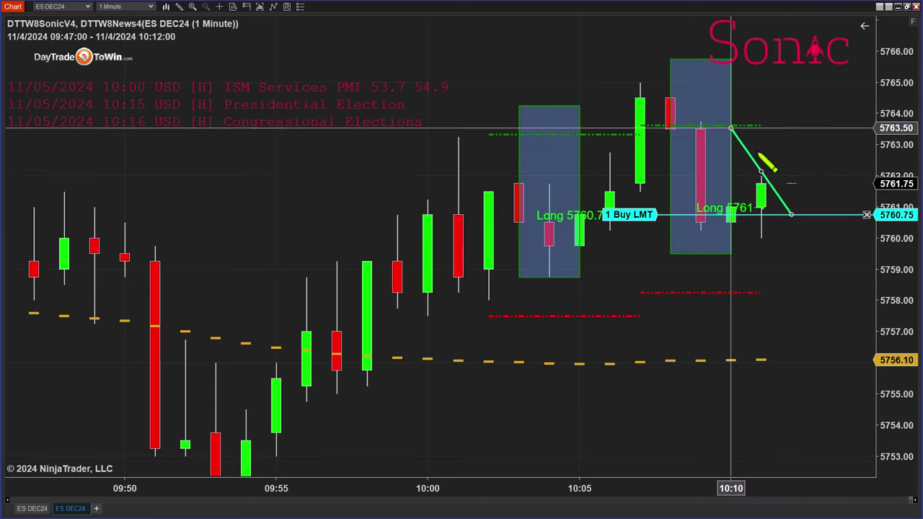
{"action": "key", "text": "Escape"}
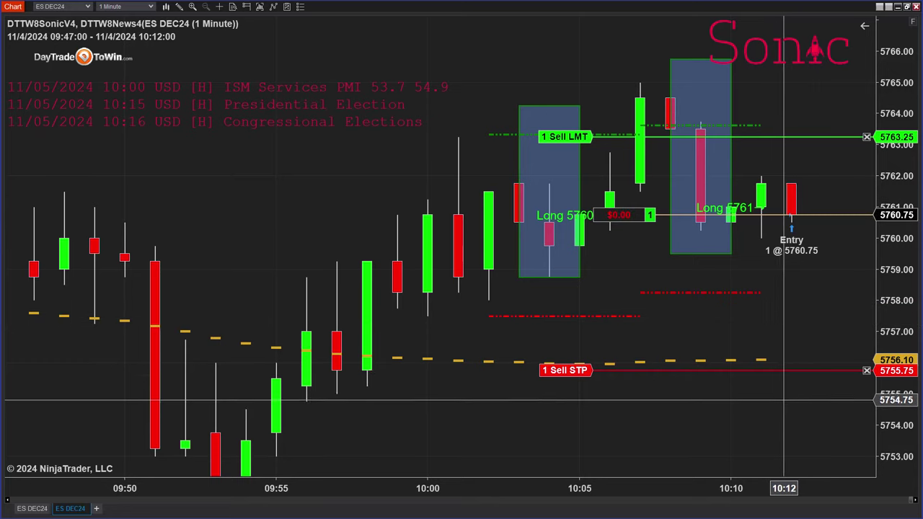
- Move the position's sell stop to 5758.25 and its profit target sell limit to 5763.50
{"action": "left_click_drag", "start_coordinate": [808, 370], "coordinate": [813, 295]}
{"action": "left_click_drag", "start_coordinate": [807, 135], "coordinate": [865, 130]}
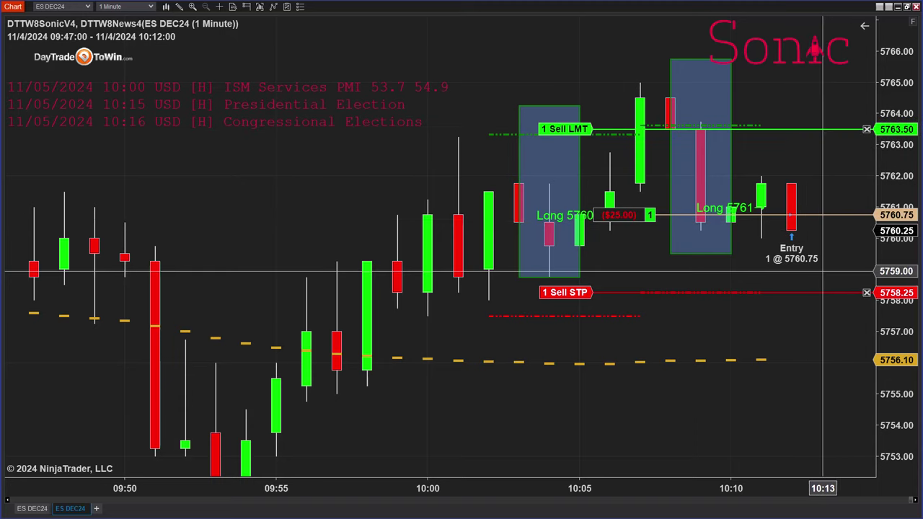
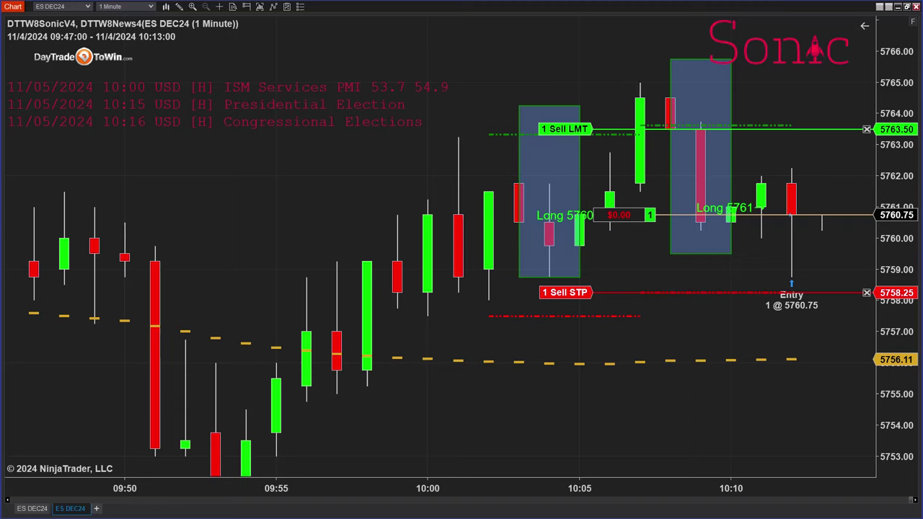
{"action": "left_click", "coordinate": [671, 98]}
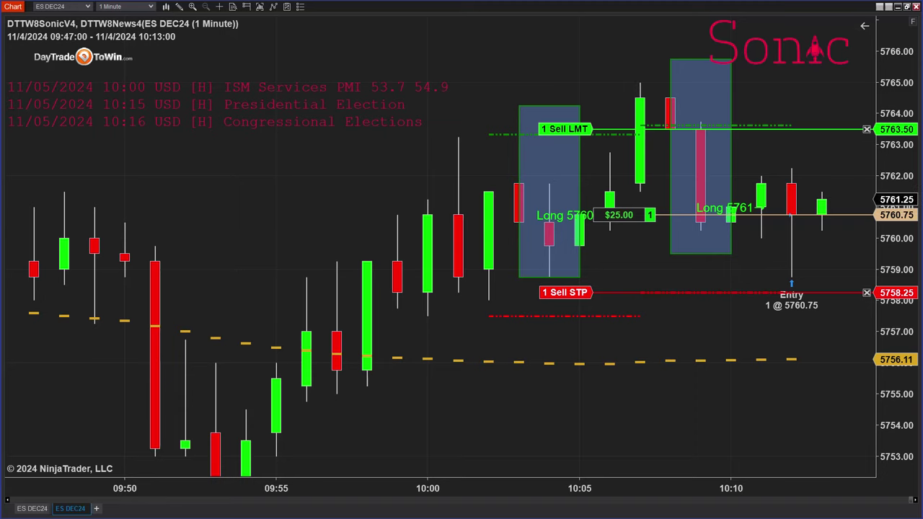
{"action": "left_click_drag", "start_coordinate": [705, 464], "coordinate": [567, 464]}
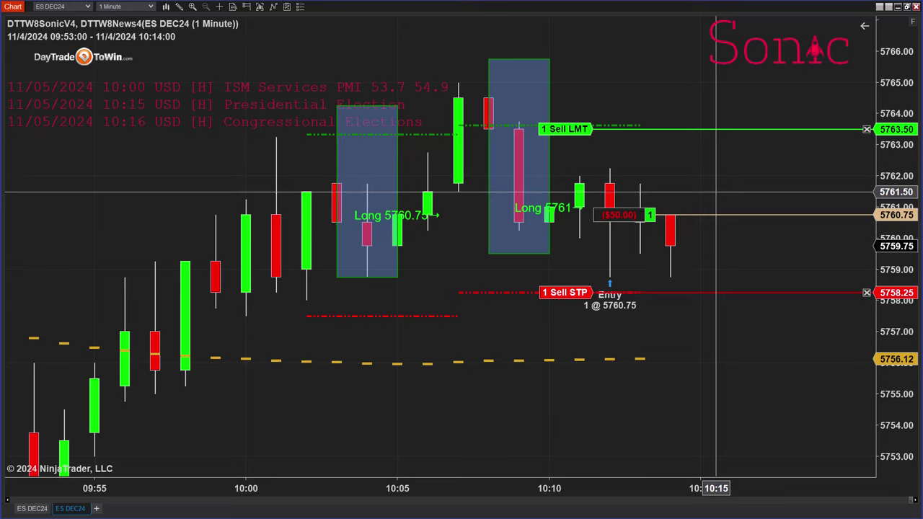
- Switch to the ES DEC24 chart with the Roadmap zones and enlarge its price and time scales around the recent candles
{"action": "left_click", "coordinate": [32, 510]}
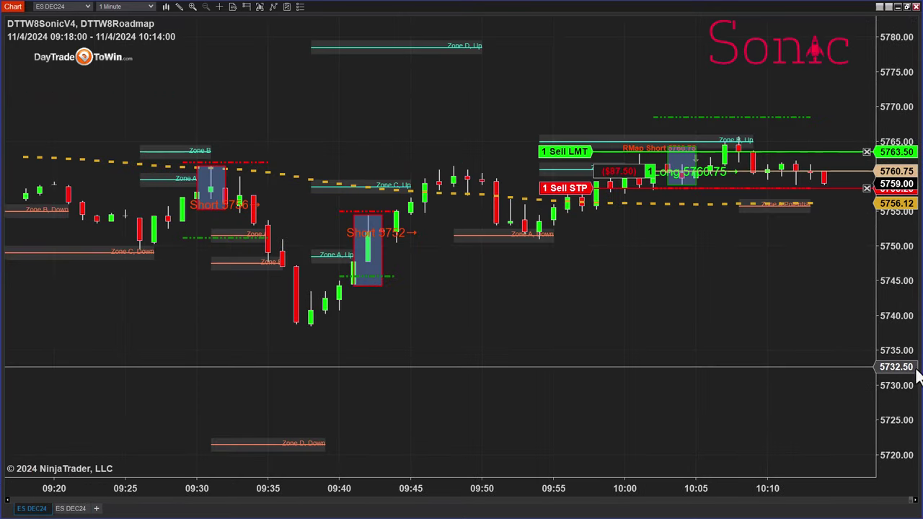
{"action": "left_click_drag", "start_coordinate": [918, 379], "coordinate": [908, 282]}
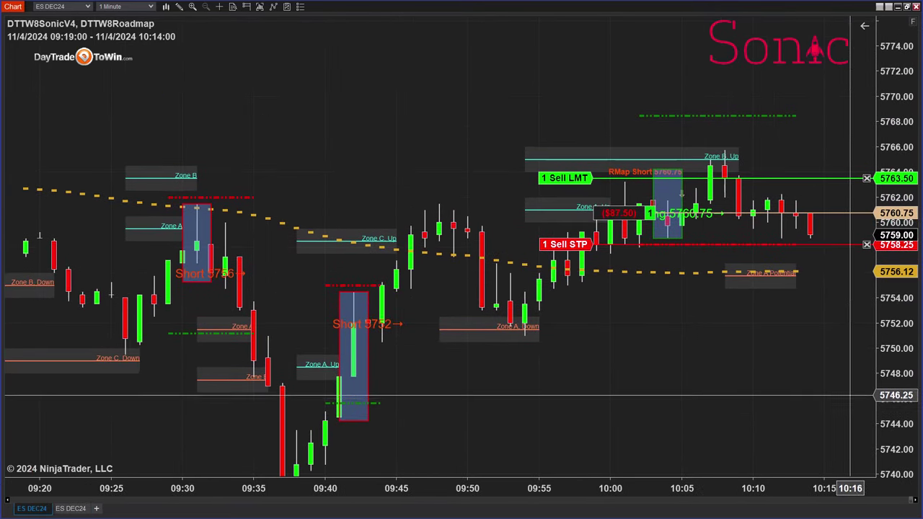
{"action": "left_click_drag", "start_coordinate": [907, 406], "coordinate": [907, 310]}
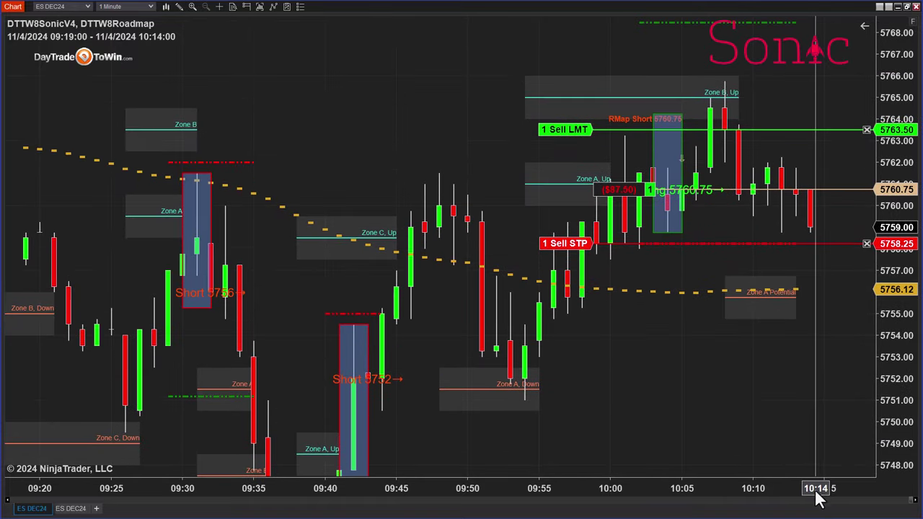
{"action": "left_click_drag", "start_coordinate": [818, 498], "coordinate": [591, 505]}
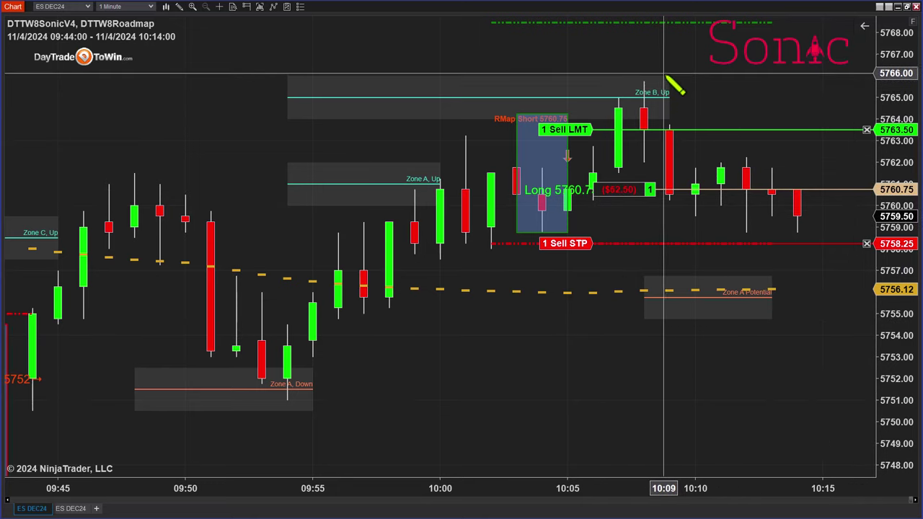
- Draw an up arrow above the Zone B, Up area at 10:09 and a cross over that zone between about 09:59 and 10:02
{"action": "left_click", "coordinate": [488, 76]}
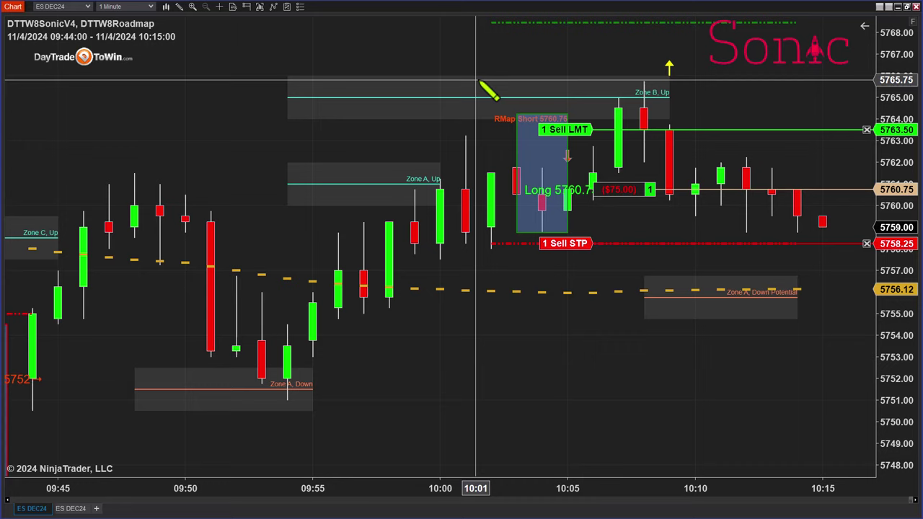
{"action": "left_click", "coordinate": [415, 126]}
{"action": "left_click", "coordinate": [415, 79]}
{"action": "left_click", "coordinate": [465, 119]}
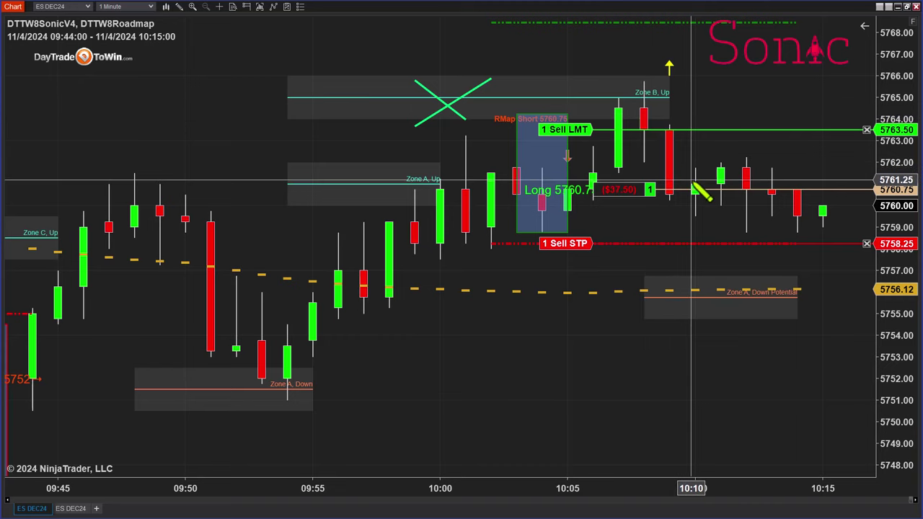
- Draw a falling line from 10:05 at about 5761.25 and a rising arrow from 10:00 to 10:04 at about 5764.50, removing both
{"action": "left_click", "coordinate": [567, 177]}
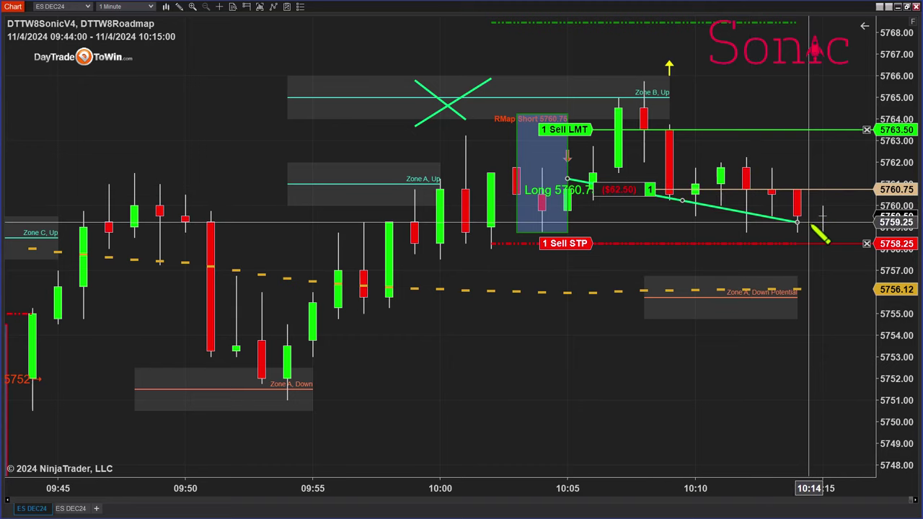
{"action": "key", "text": "Escape"}
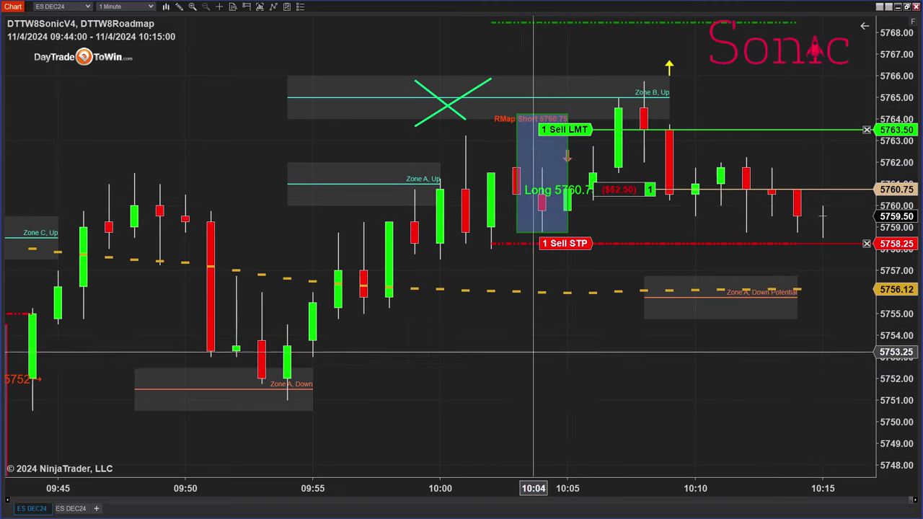
{"action": "left_click", "coordinate": [440, 161]}
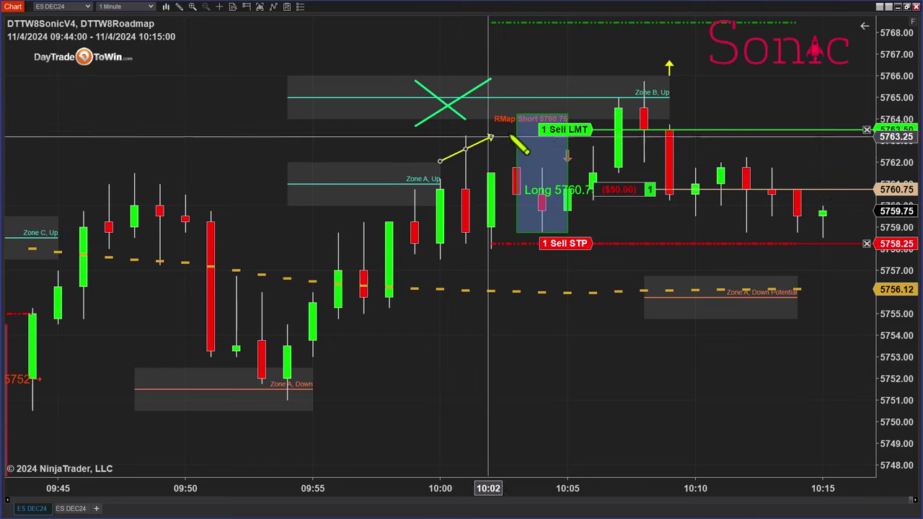
{"action": "left_click", "coordinate": [490, 134]}
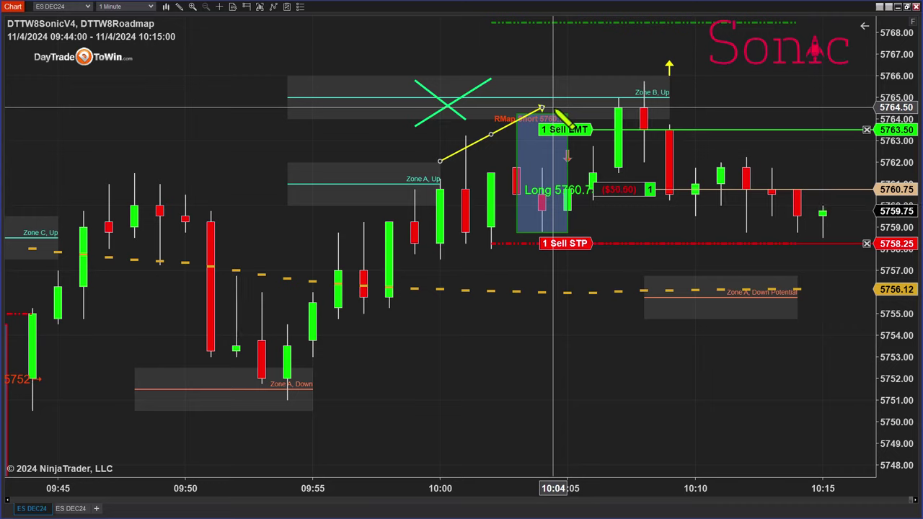
{"action": "key", "text": "Escape"}
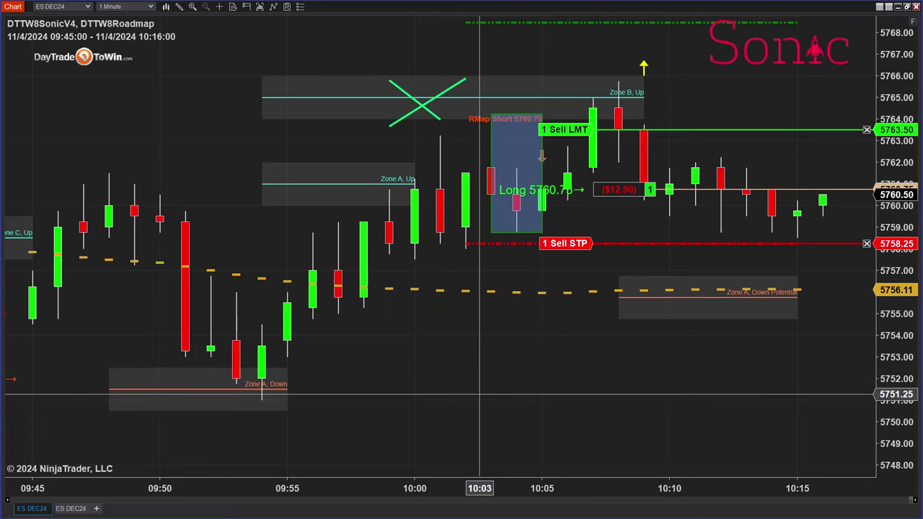
- Check the open position on the ES DEC24 chart with the news events, and return to the Roadmap chart
{"action": "left_click", "coordinate": [65, 509]}
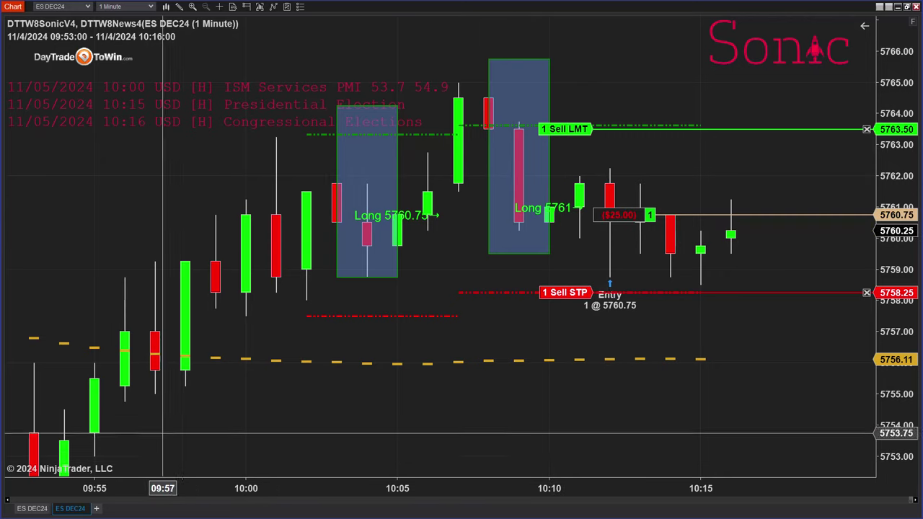
{"action": "left_click", "coordinate": [33, 509]}
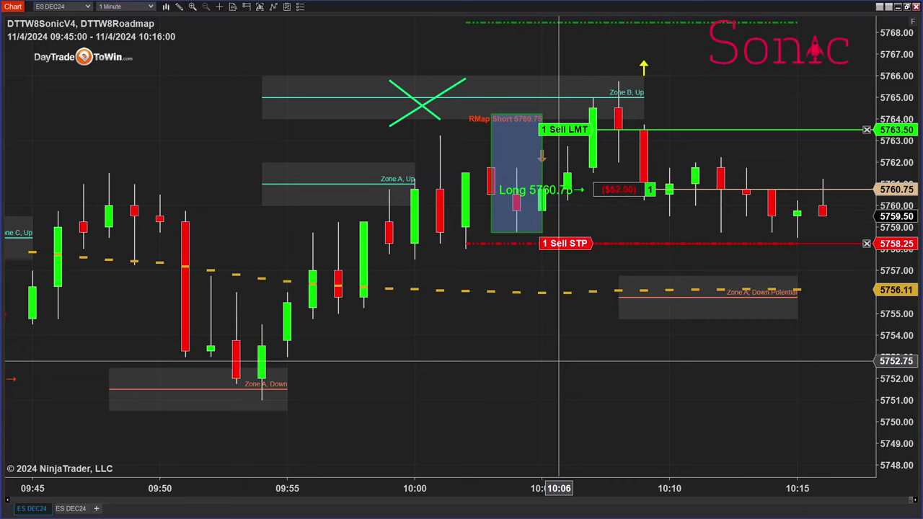
- Draw a line from about 10:04 to 10:09 near 5764.50, pull its end down toward 10:15 at about 5760, and remove it
{"action": "left_click", "coordinate": [516, 106]}
{"action": "left_click", "coordinate": [645, 105]}
{"action": "left_click_drag", "start_coordinate": [646, 104], "coordinate": [809, 203]}
{"action": "key", "text": "Delete"}
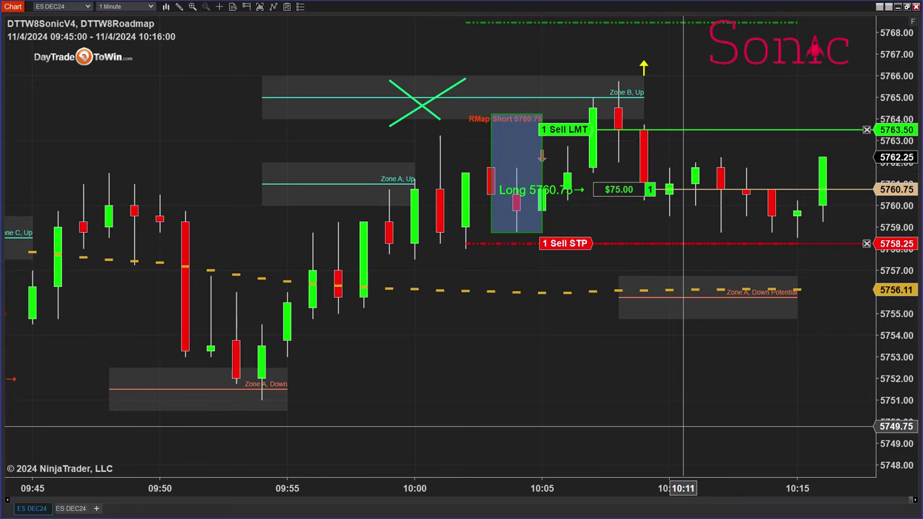
- Draw five rising up arrows in the empty area from 10:20 to 10:24, with tips climbing from about 5753.75 to 5757.50
{"action": "left_click_drag", "start_coordinate": [674, 426], "coordinate": [342, 422]}
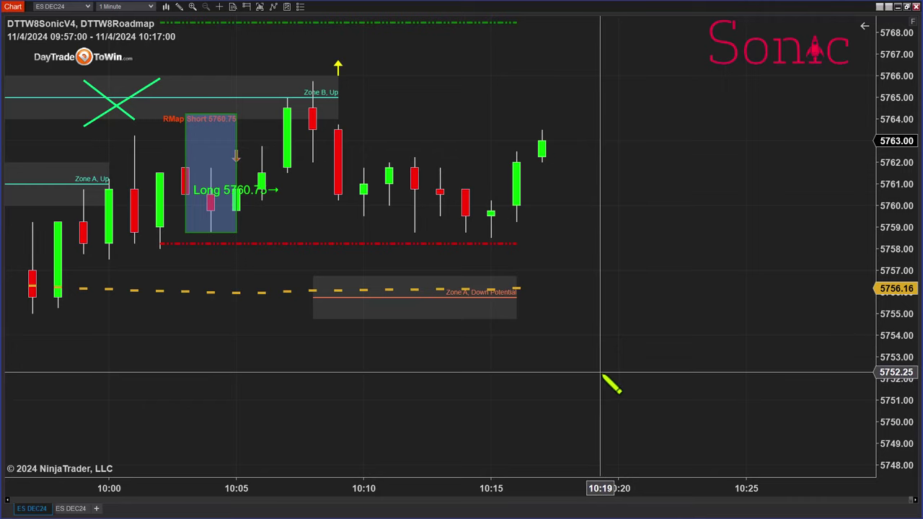
{"action": "left_click", "coordinate": [621, 342]}
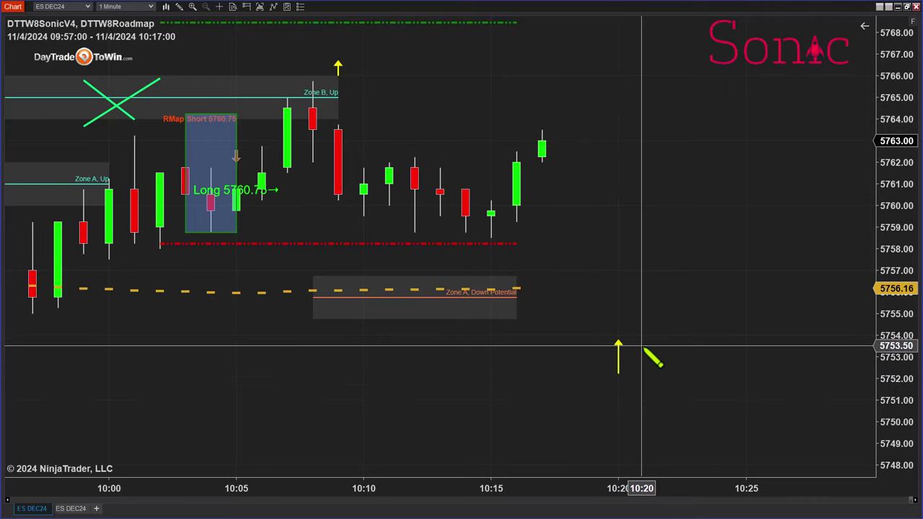
{"action": "left_click", "coordinate": [645, 318]}
{"action": "left_click", "coordinate": [669, 292]}
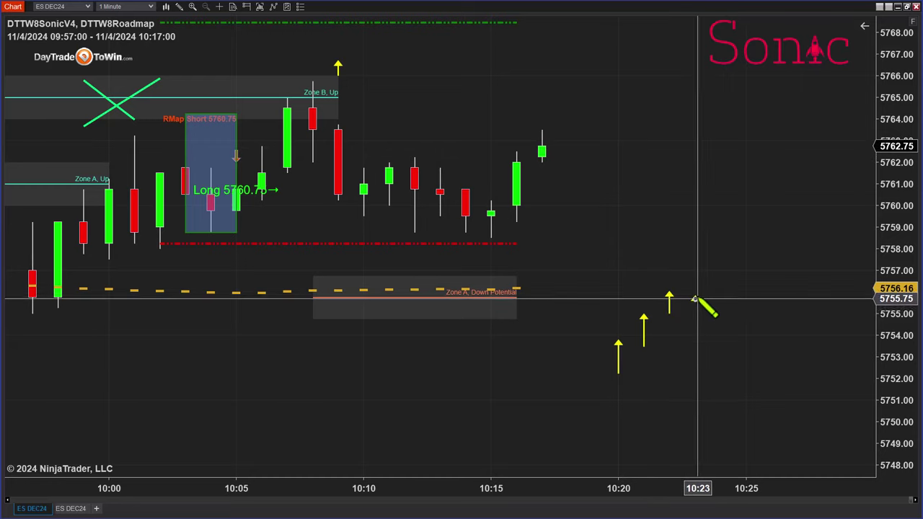
{"action": "left_click", "coordinate": [694, 274]}
{"action": "left_click", "coordinate": [720, 261]}
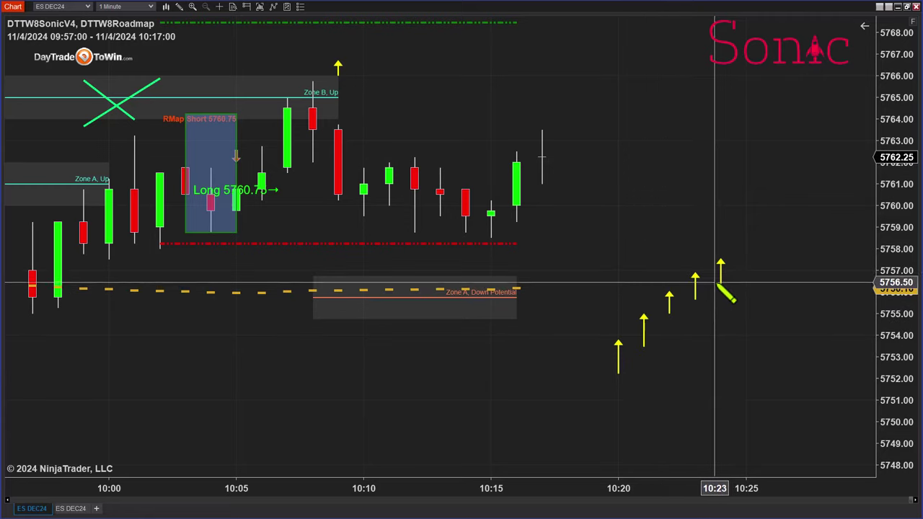
- Draw a rectangle zone from 10:23 onward between about 5758 and 5759.50, and an up arrow reaching into it at 10:25
{"action": "left_click", "coordinate": [696, 219]}
{"action": "left_click", "coordinate": [871, 245]}
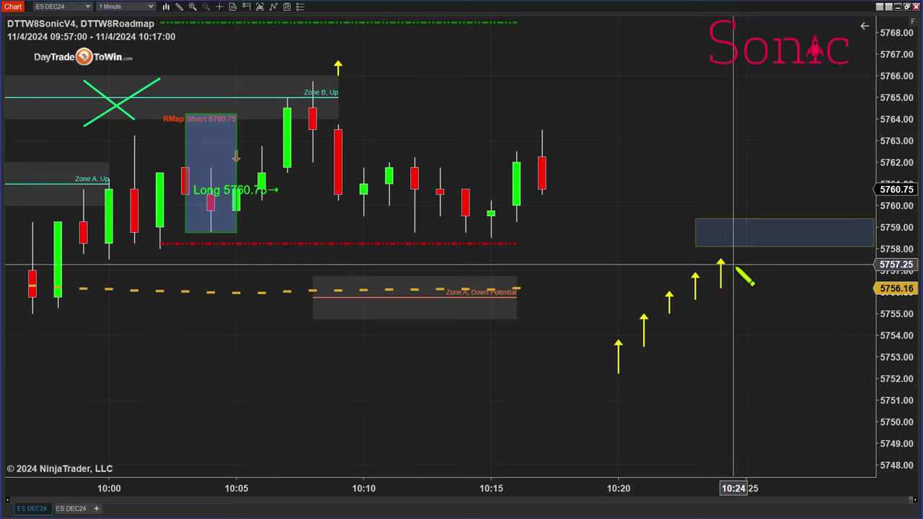
{"action": "left_click", "coordinate": [746, 241]}
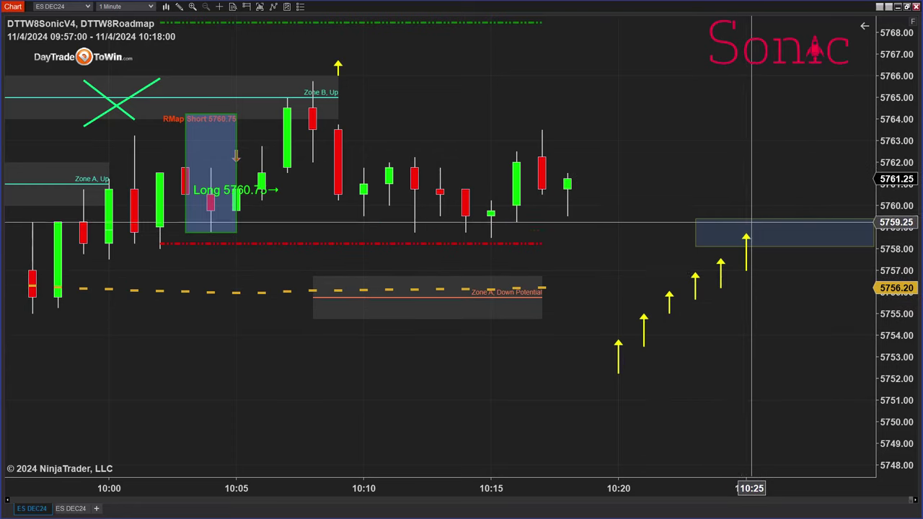
- Draw four down arrows at 10:25 through 10:28 from about 5762.75, with all their tips reaching into the blue rectangle zone
{"action": "left_click", "coordinate": [745, 148]}
{"action": "left_click", "coordinate": [746, 211]}
{"action": "left_click", "coordinate": [772, 148]}
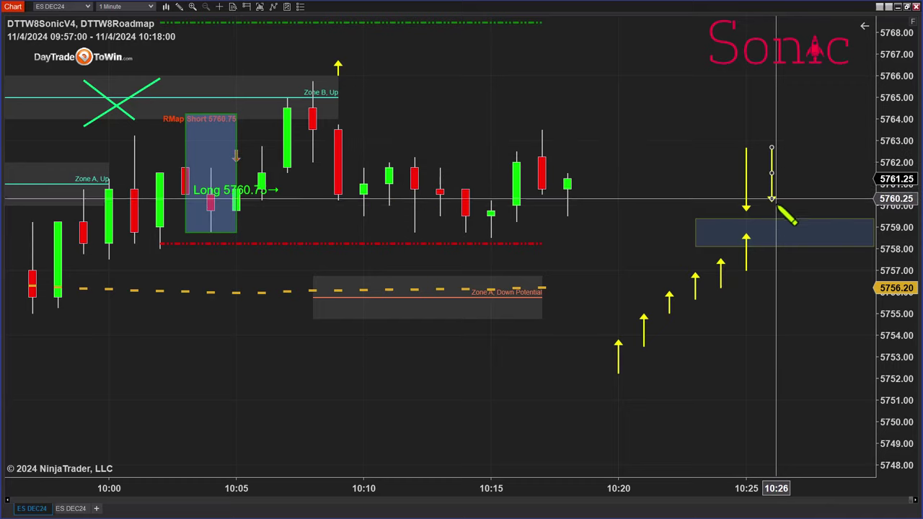
{"action": "left_click", "coordinate": [772, 216]}
{"action": "left_click", "coordinate": [797, 148]}
{"action": "left_click", "coordinate": [797, 228]}
{"action": "left_click", "coordinate": [822, 153]}
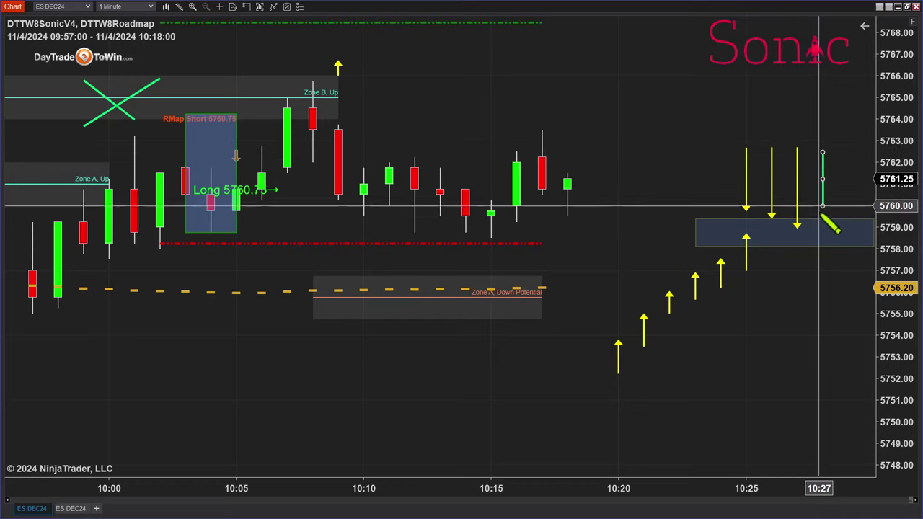
{"action": "left_click", "coordinate": [823, 226]}
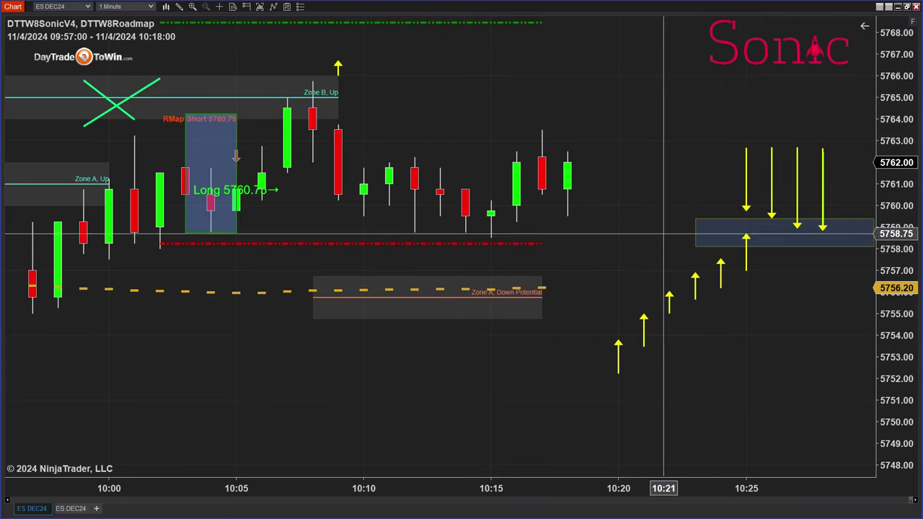
{"action": "left_click", "coordinate": [769, 221]}
{"action": "left_click", "coordinate": [774, 385]}
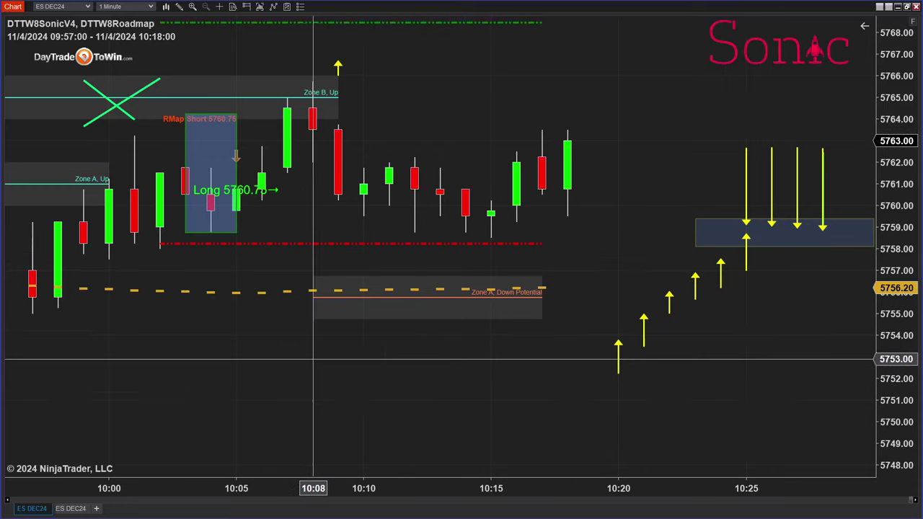
- Draw a rising arrow from below the 10:05 candle at about 5759.50 up to 10:08 at about 5762.50
{"action": "left_click_drag", "start_coordinate": [370, 360], "coordinate": [763, 357]}
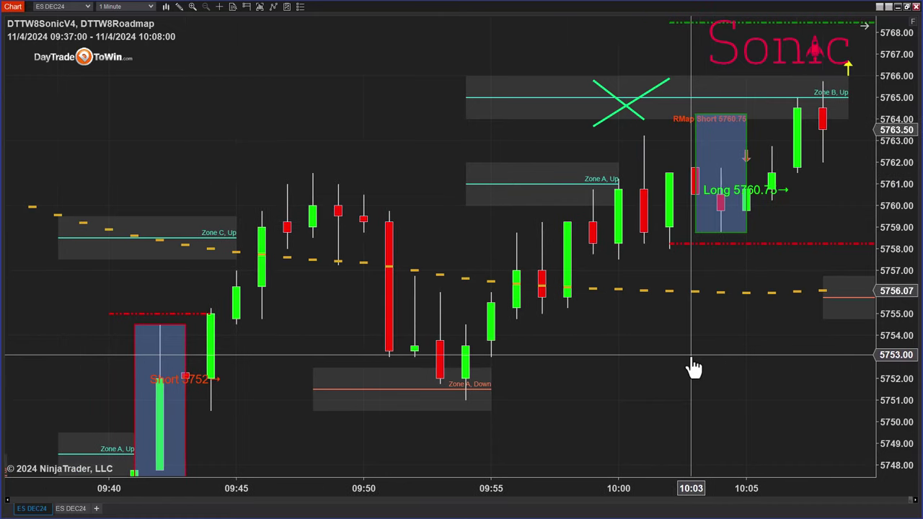
{"action": "left_click_drag", "start_coordinate": [775, 490], "coordinate": [346, 491]}
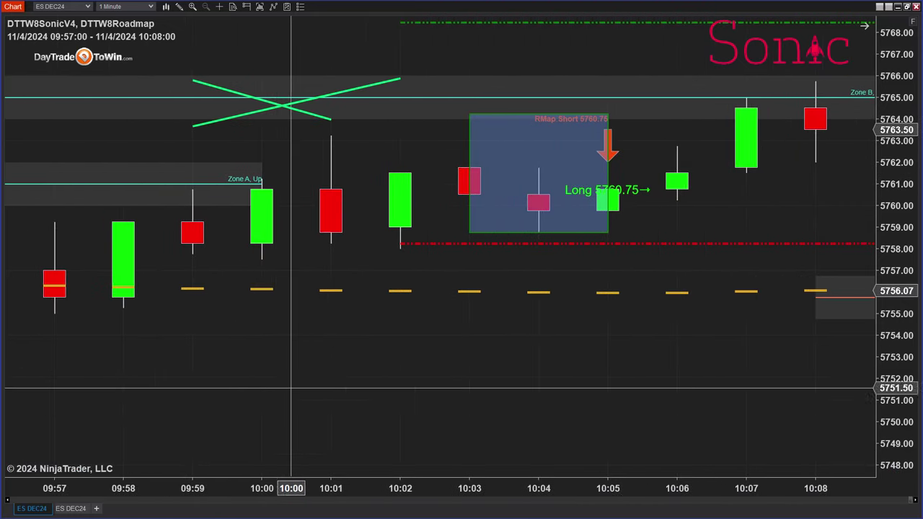
{"action": "left_click", "coordinate": [608, 217]}
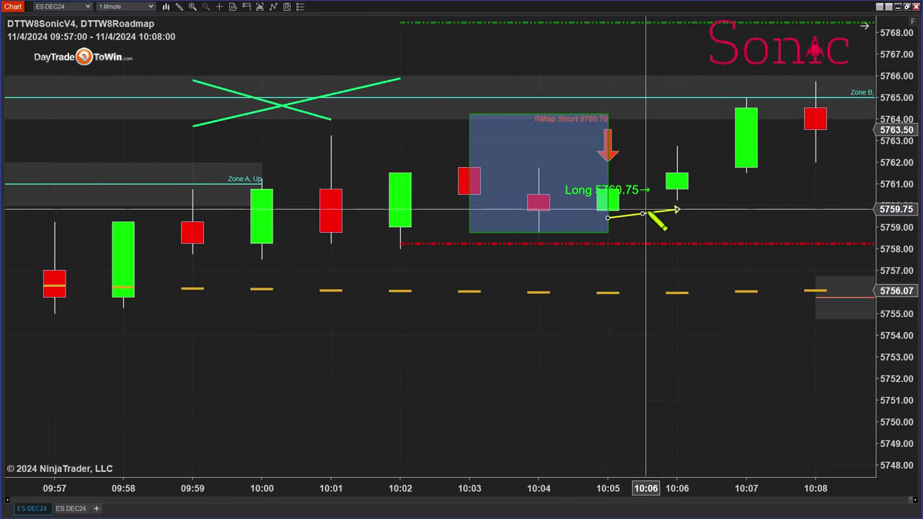
{"action": "left_click", "coordinate": [677, 186]}
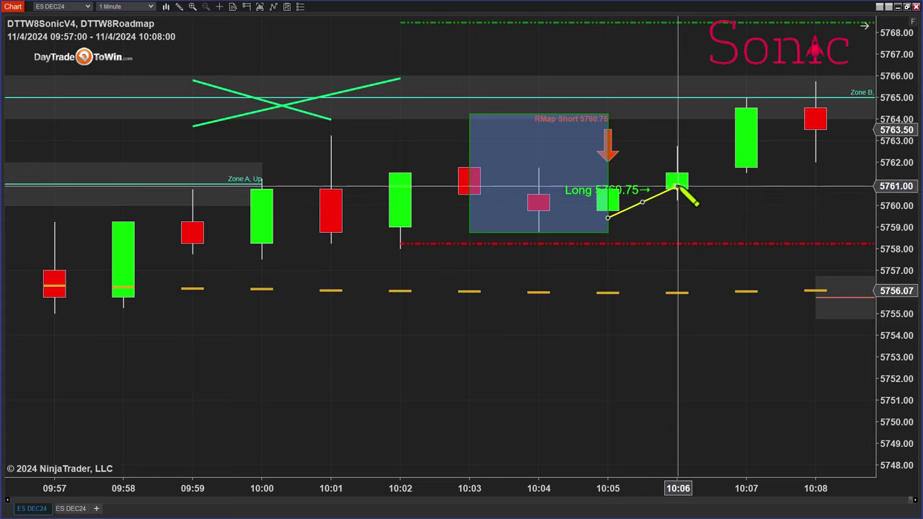
{"action": "double_click", "coordinate": [745, 160]}
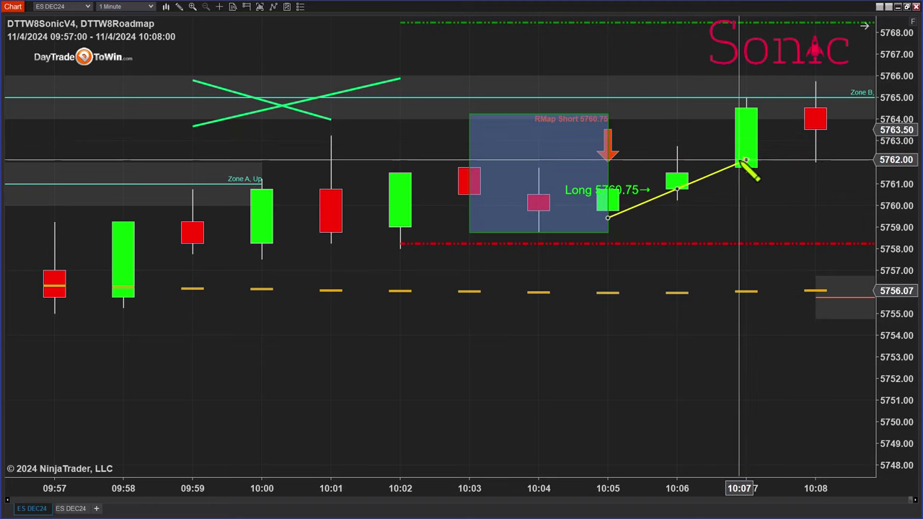
{"action": "mouse_move", "coordinate": [629, 78]}
{"action": "left_mouse_down"}
{"action": "mouse_move", "coordinate": [736, 103]}
{"action": "mouse_move", "coordinate": [778, 144]}
{"action": "left_mouse_up"}
{"action": "left_click_drag", "start_coordinate": [652, 347], "coordinate": [742, 367]}
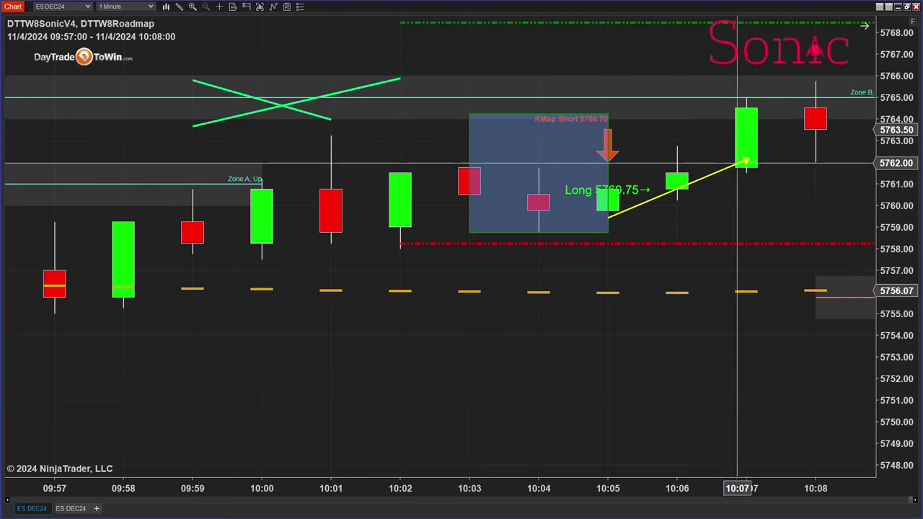
{"action": "left_click_drag", "start_coordinate": [737, 157], "coordinate": [815, 155]}
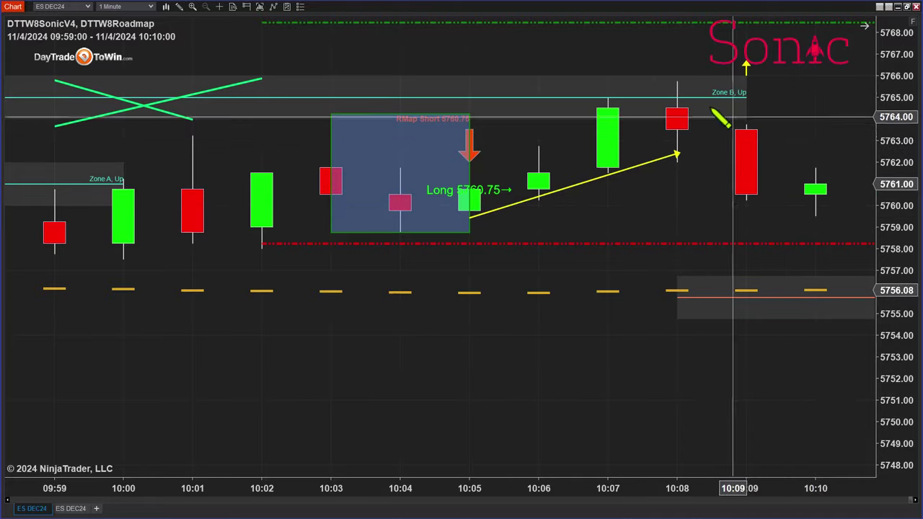
- Draw a falling arrow from the 10:08 candle's high at about 5765.75 down to 10:10 at about 5759.00
{"action": "left_click", "coordinate": [677, 84]}
{"action": "left_click", "coordinate": [745, 202]}
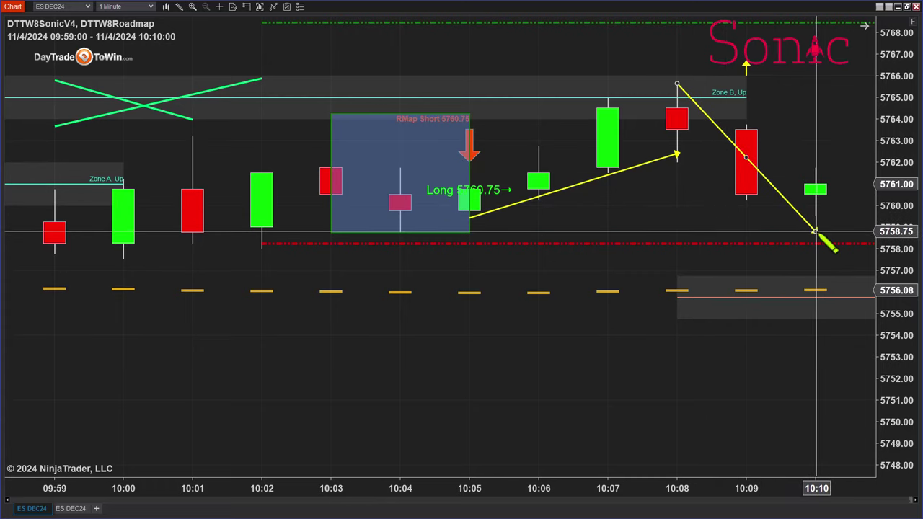
{"action": "left_click", "coordinate": [821, 225]}
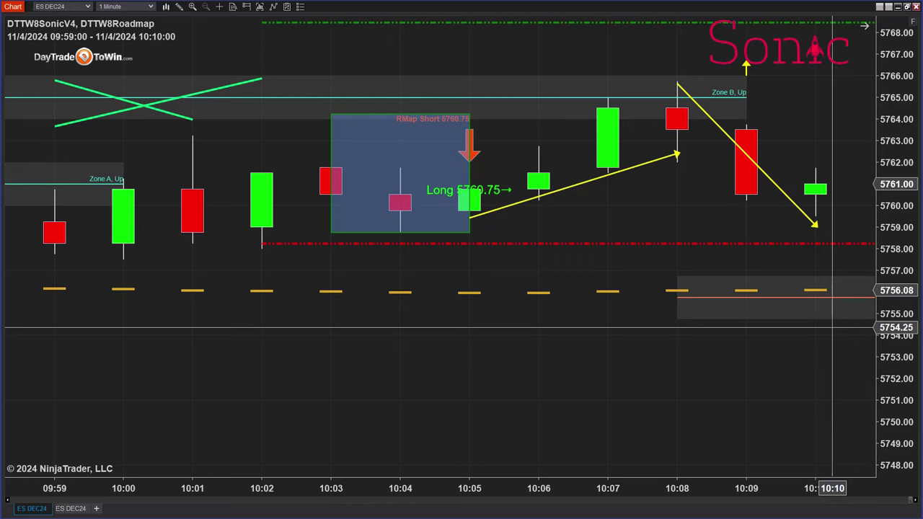
- Draw an arrow from 10:06 at about 5749.50 up to the Zone A, Down Potential line at 10:09, and another straight down to about 5749.50
{"action": "left_click", "coordinate": [540, 430]}
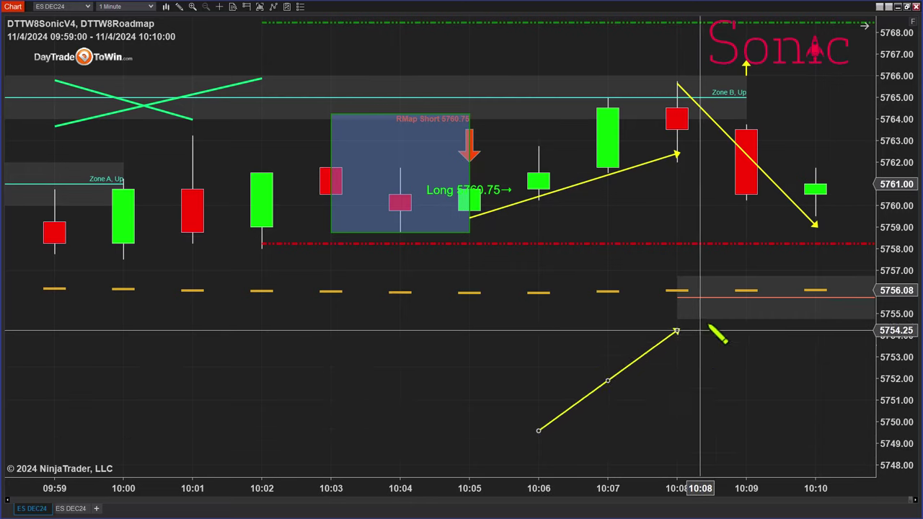
{"action": "left_click", "coordinate": [743, 299]}
{"action": "left_click", "coordinate": [745, 432]}
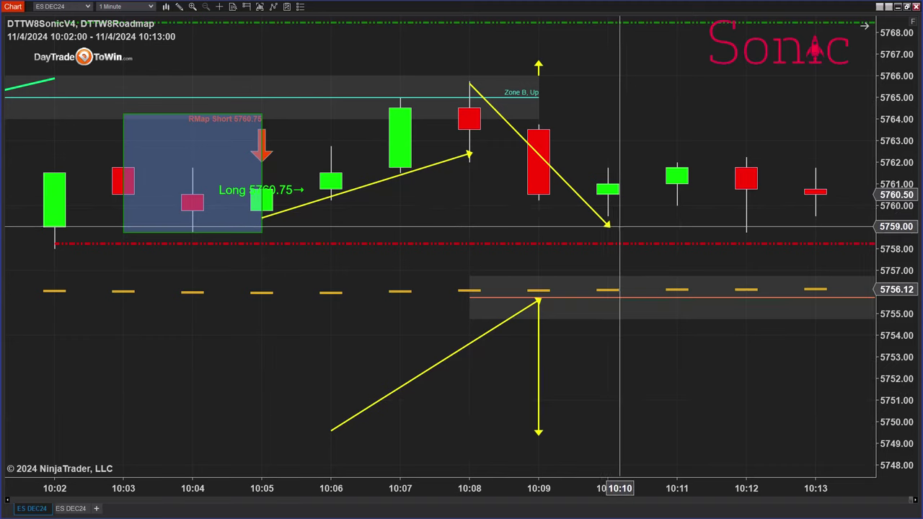
- Extend the end of the falling arrow that starts at the 10:08 high to 10:18 at about 5760.50
{"action": "left_click_drag", "start_coordinate": [614, 226], "coordinate": [820, 218]}
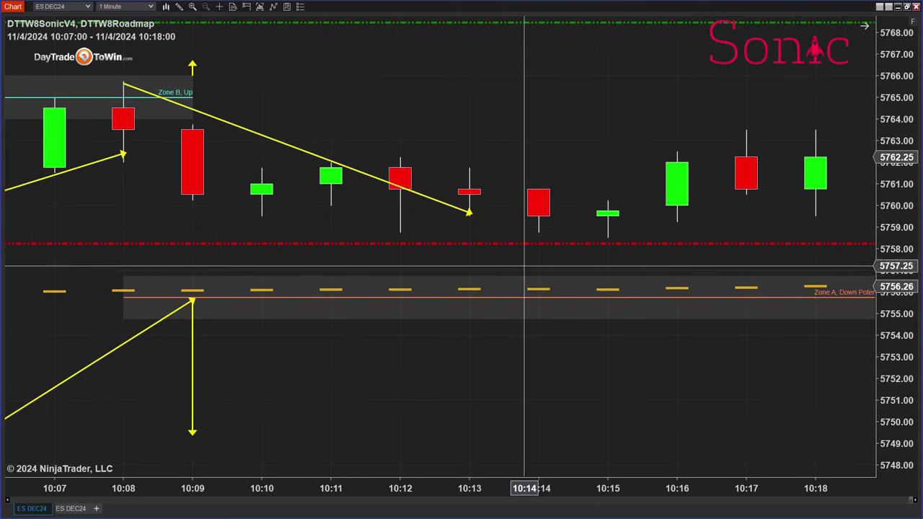
{"action": "left_click_drag", "start_coordinate": [469, 209], "coordinate": [822, 199]}
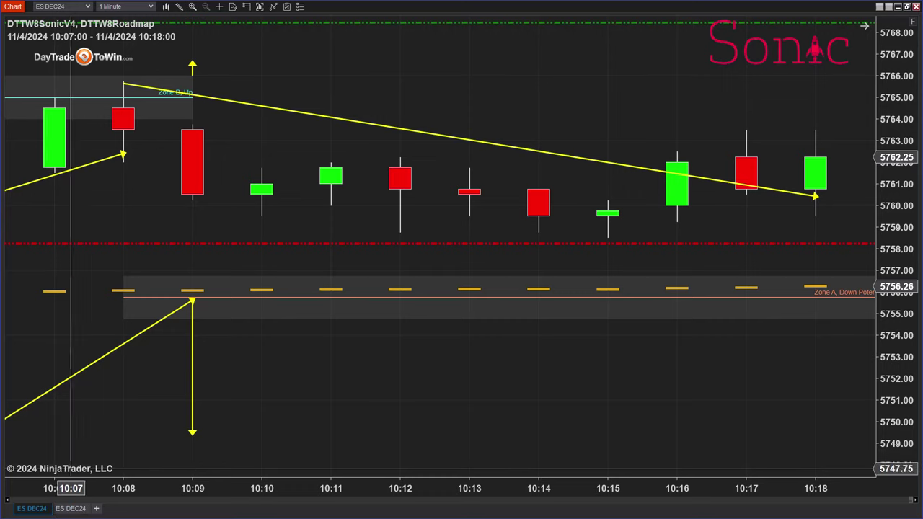
- Delete the long falling arrow that runs from the 10:08 high to 10:18
{"action": "left_click_drag", "start_coordinate": [371, 488], "coordinate": [481, 489]}
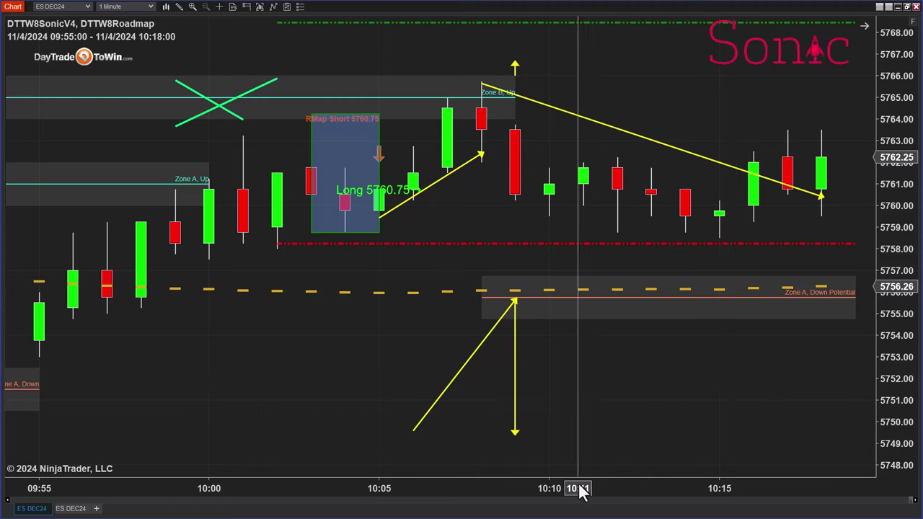
{"action": "left_click_drag", "start_coordinate": [587, 489], "coordinate": [640, 490]}
{"action": "scroll", "coordinate": [721, 498], "scroll_direction": "down", "scroll_amount": 3}
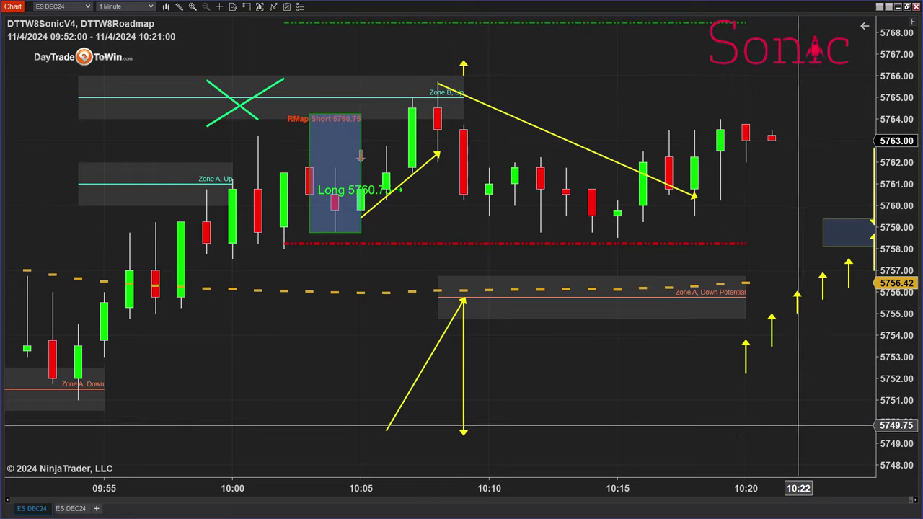
{"action": "scroll", "coordinate": [765, 393], "scroll_direction": "down", "scroll_amount": 3}
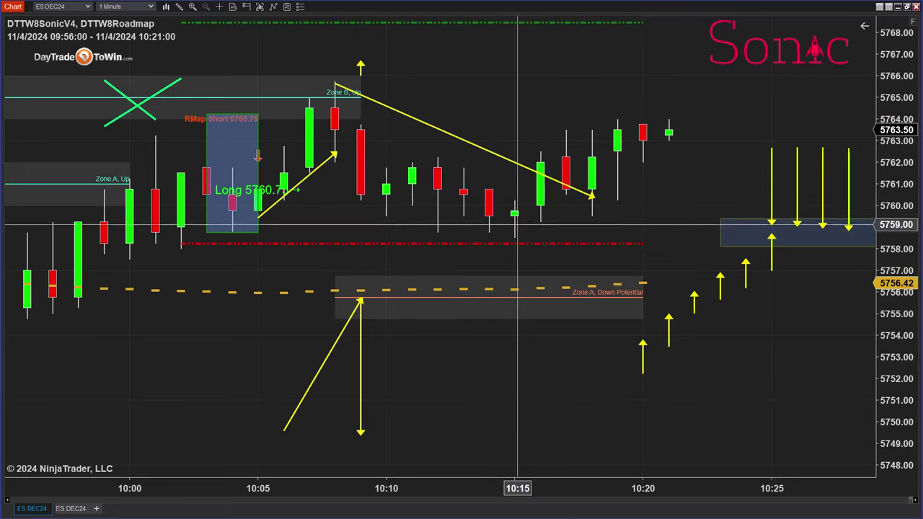
{"action": "left_click", "coordinate": [490, 155]}
{"action": "key", "text": "Delete"}
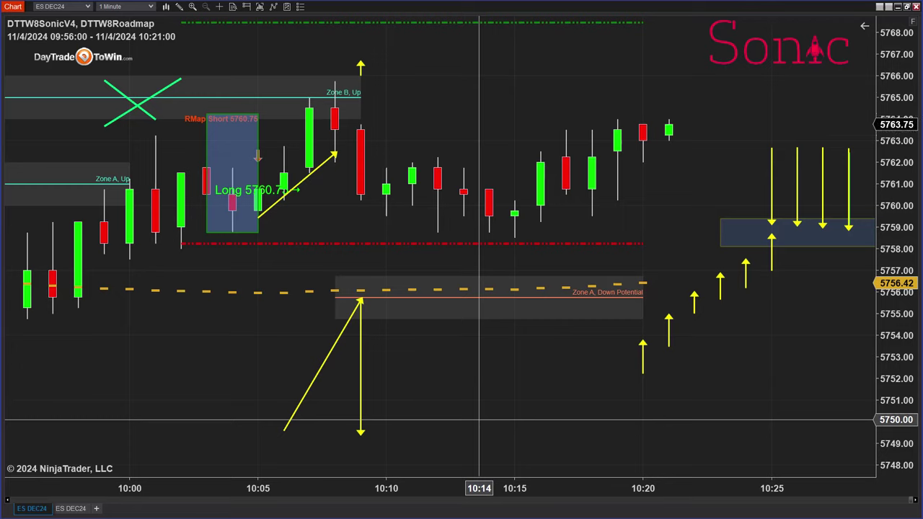
- On the second ES DEC24 chart, examine the DTTW8SonicV4 indicator's Take Profit Target X ATR and Stoploss Ticks Below/Above settings
{"action": "left_click", "coordinate": [68, 510]}
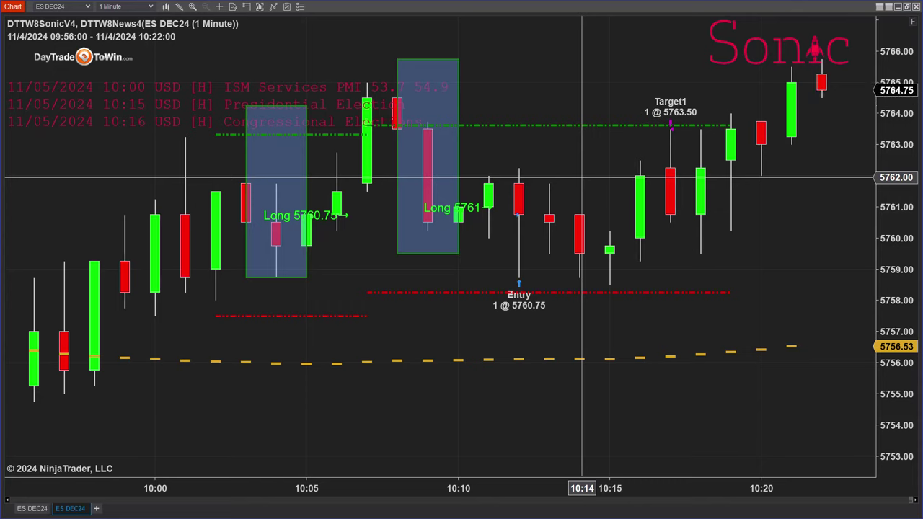
{"action": "right_click", "coordinate": [238, 71]}
{"action": "left_click", "coordinate": [144, 132]}
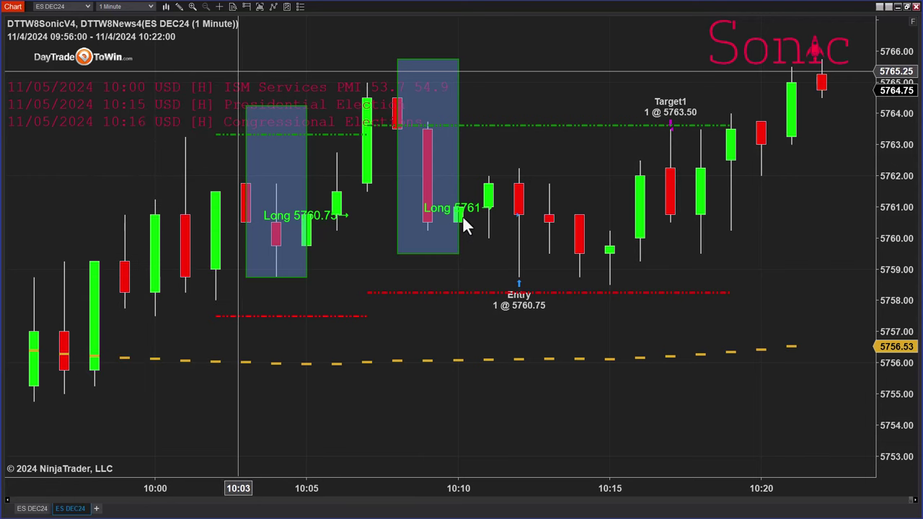
{"action": "left_click_drag", "start_coordinate": [594, 9], "coordinate": [359, 33]}
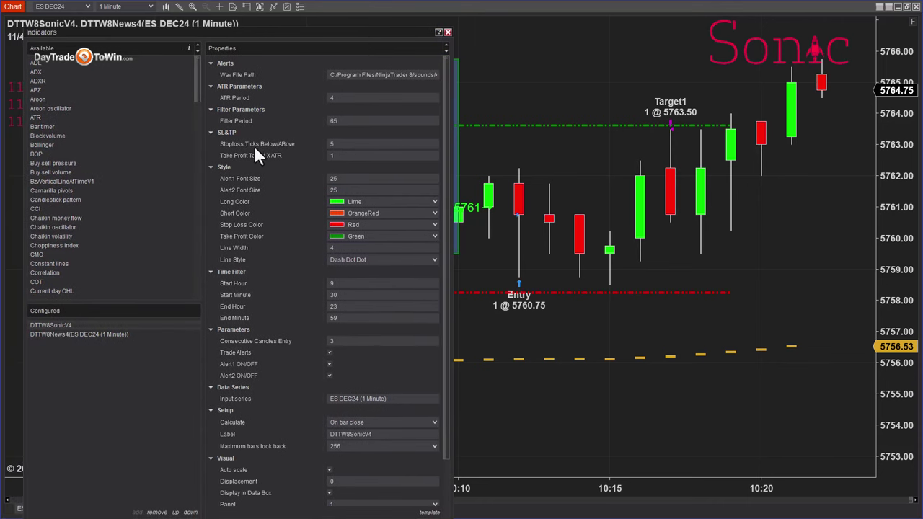
{"action": "left_click", "coordinate": [335, 155]}
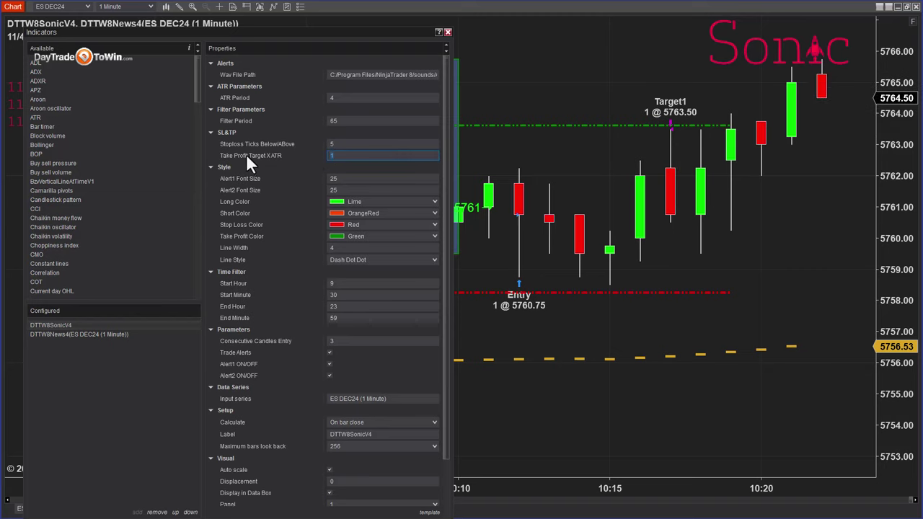
{"action": "left_click", "coordinate": [350, 145]}
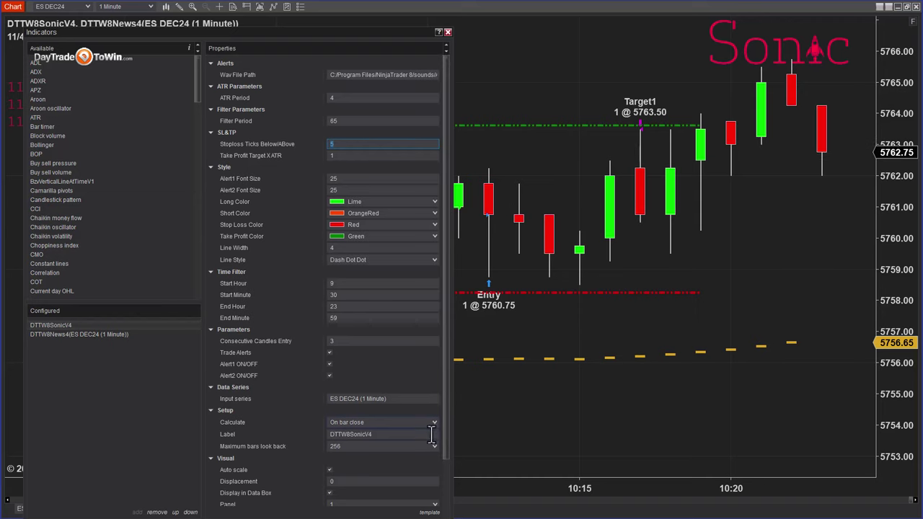
{"action": "left_click", "coordinate": [447, 32]}
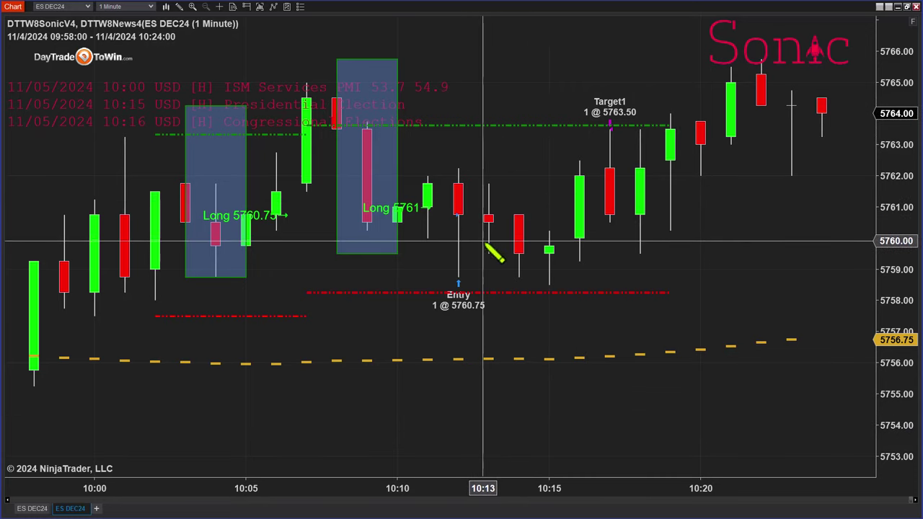
- Draw a horizontal arrow from the 10:11 candle's low at about 5760.00 across to the 10:12 candle
{"action": "left_click", "coordinate": [489, 163]}
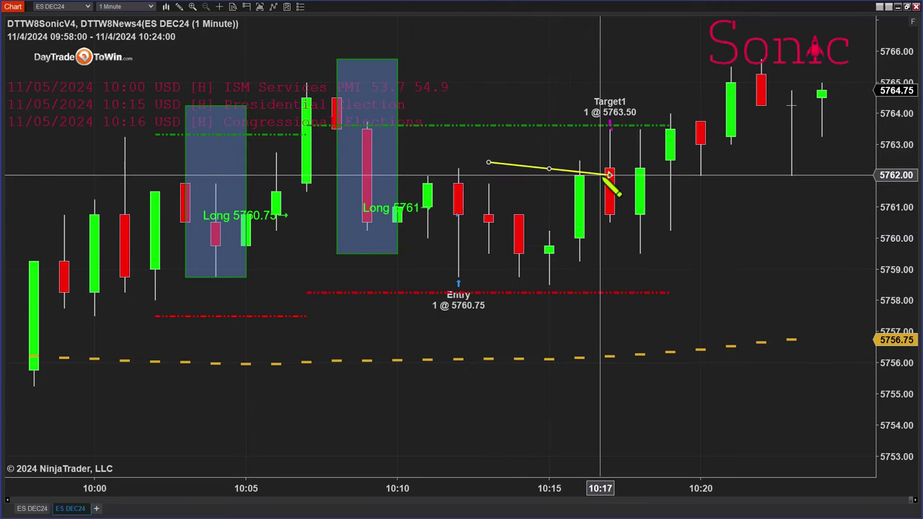
{"action": "key", "text": "Escape"}
{"action": "scroll", "coordinate": [690, 431], "scroll_direction": "up", "scroll_amount": 7}
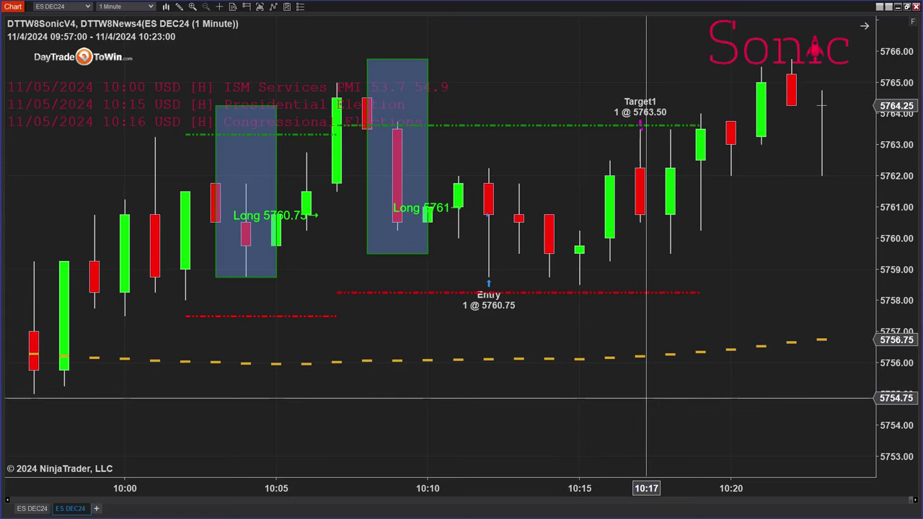
{"action": "left_click_drag", "start_coordinate": [655, 388], "coordinate": [752, 417]}
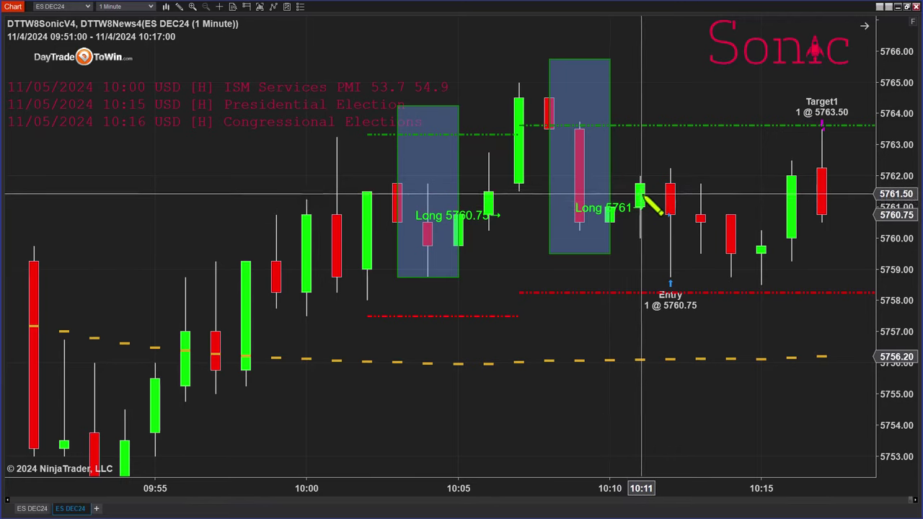
{"action": "left_click", "coordinate": [640, 235]}
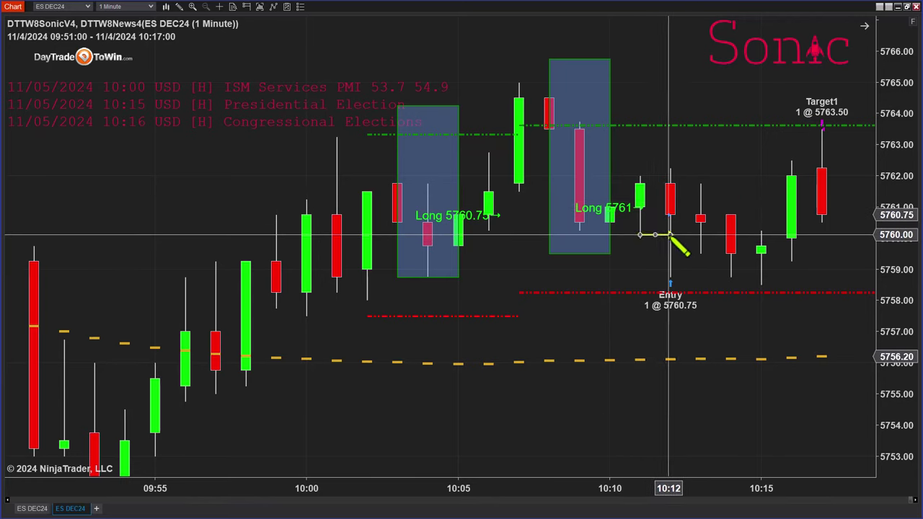
{"action": "left_click", "coordinate": [669, 235]}
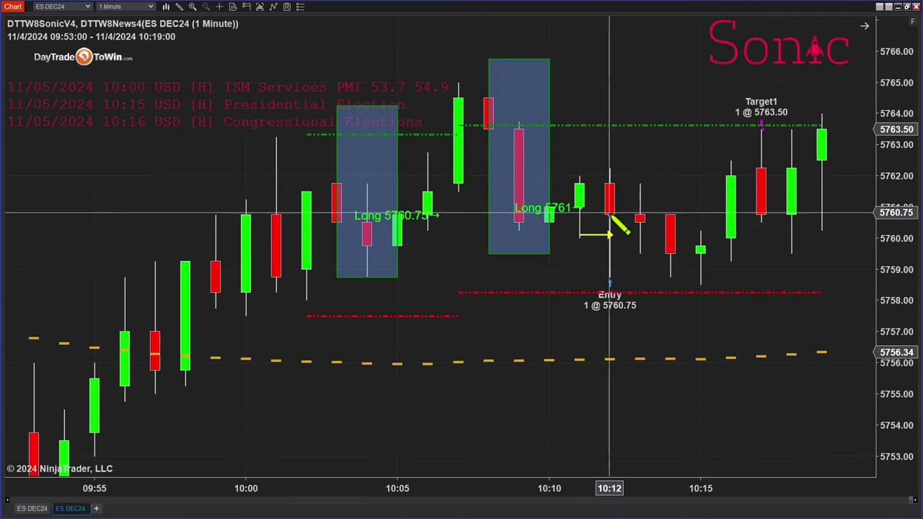
- Place a ruler from the 10:12 entry at about 5760.75 up to the green profit-target line at 10:16
{"action": "left_click", "coordinate": [609, 215]}
{"action": "left_click", "coordinate": [731, 127]}
{"action": "left_click", "coordinate": [732, 105]}
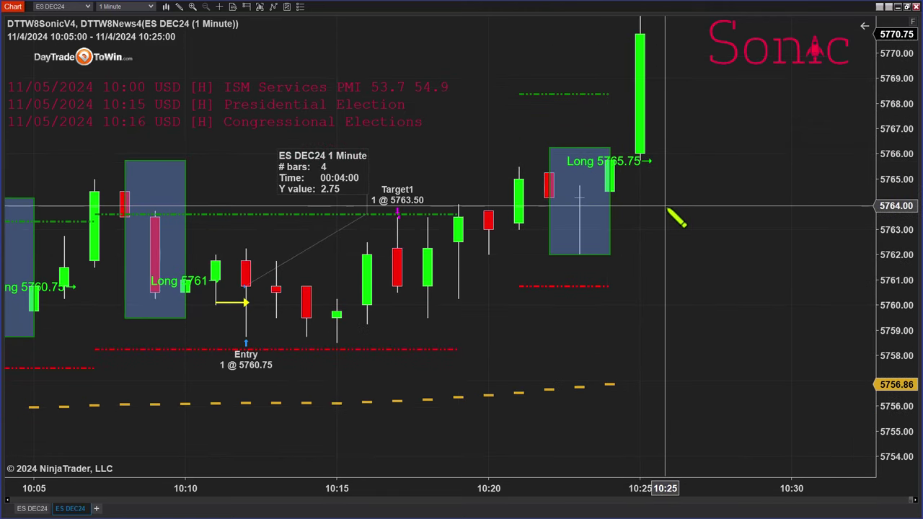
- Draw a short horizontal line at about 5764.75 from 10:25 to 10:27, below the Long 5765.75 signal
{"action": "left_click", "coordinate": [639, 187]}
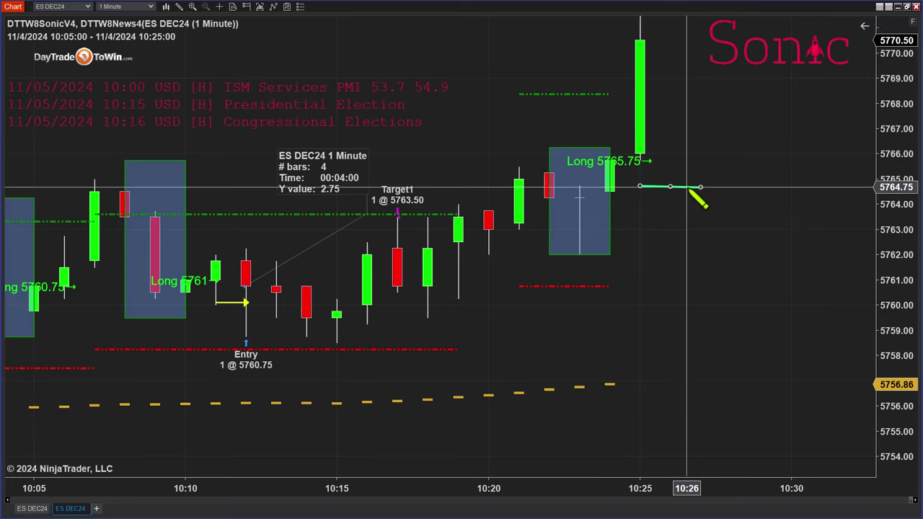
{"action": "left_click", "coordinate": [699, 188]}
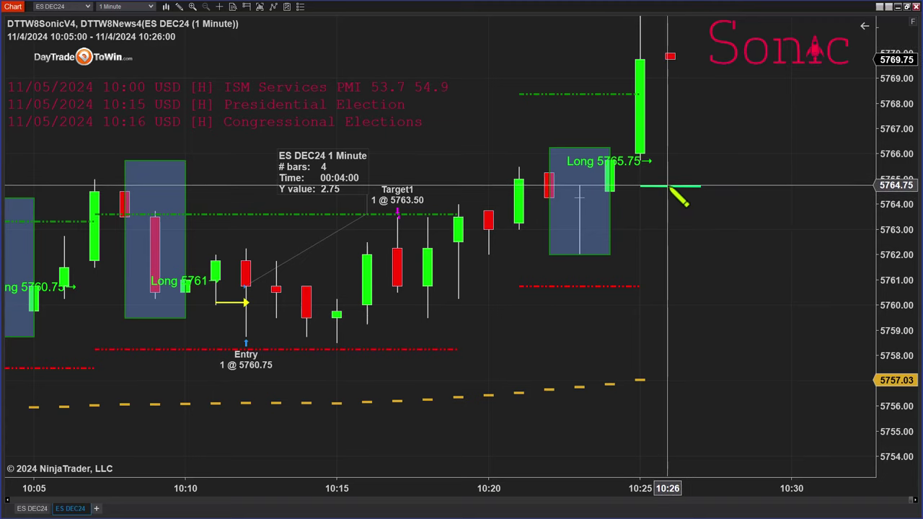
{"action": "left_click_drag", "start_coordinate": [670, 186], "coordinate": [670, 287]}
{"action": "key", "text": "Escape"}
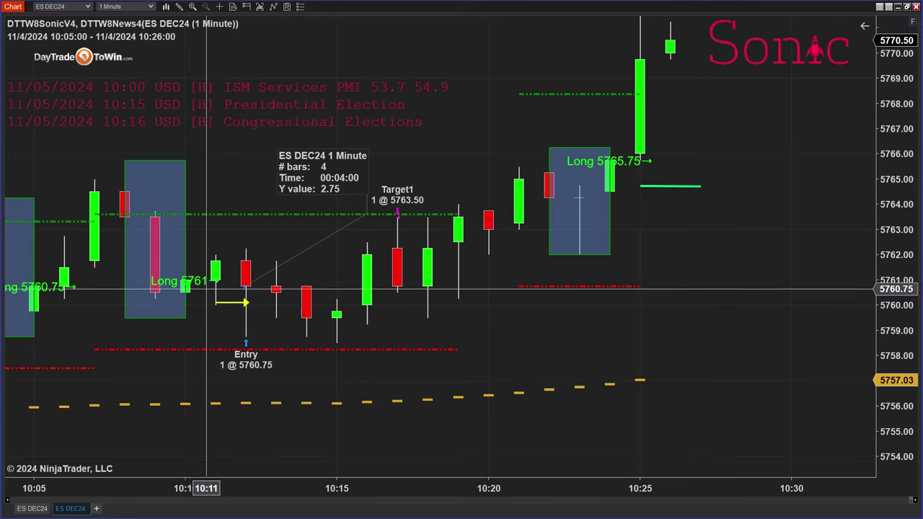
- Draw an arrow from the 10:11 candle's lower wick at about 5760.25 back to the 10:10 candle's body at about 5760.50
{"action": "left_click_drag", "start_coordinate": [494, 377], "coordinate": [880, 342]}
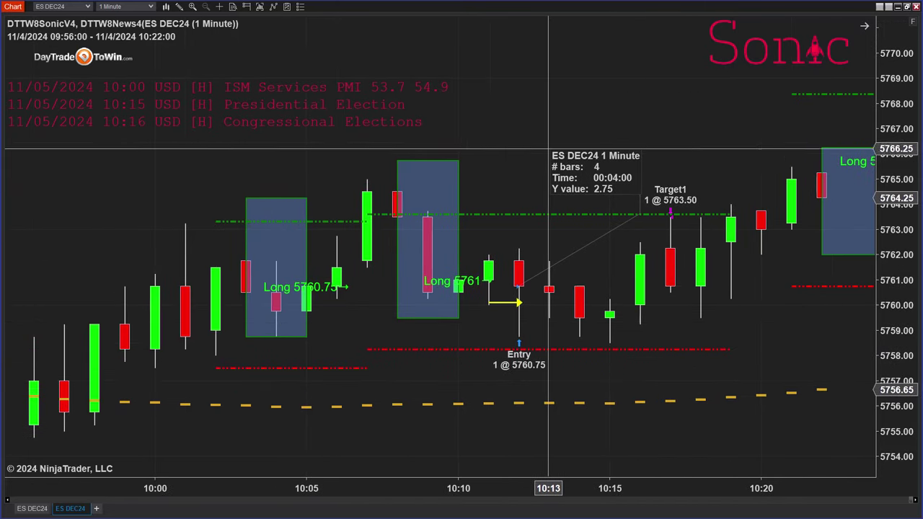
{"action": "left_click_drag", "start_coordinate": [513, 137], "coordinate": [743, 145]}
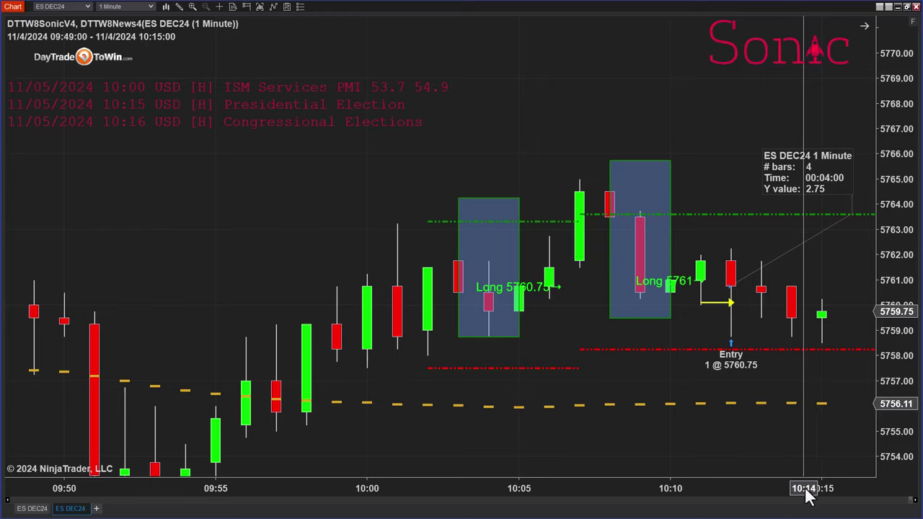
{"action": "left_click_drag", "start_coordinate": [808, 494], "coordinate": [635, 489]}
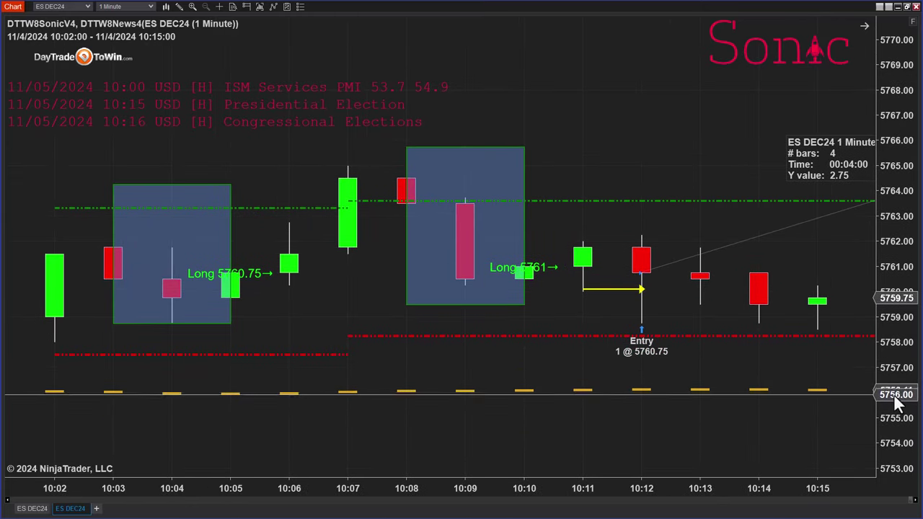
{"action": "left_click_drag", "start_coordinate": [896, 396], "coordinate": [894, 242]}
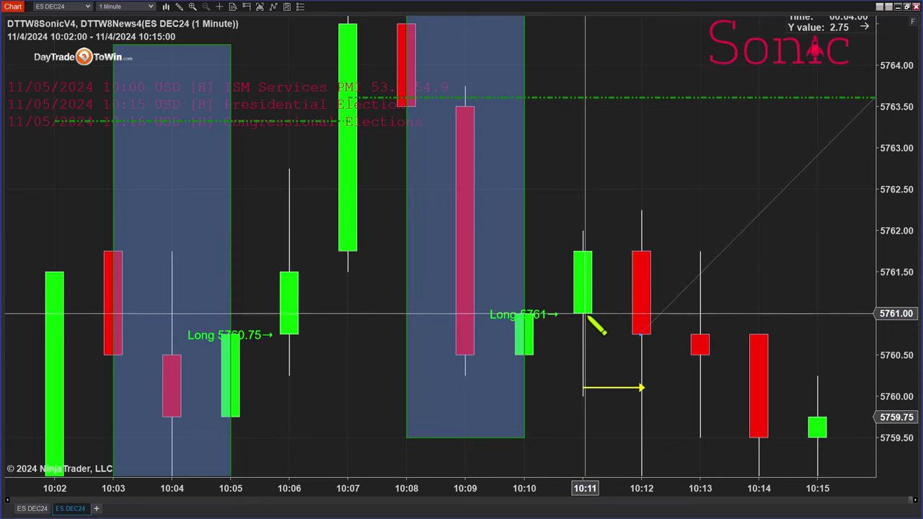
{"action": "left_click", "coordinate": [583, 372]}
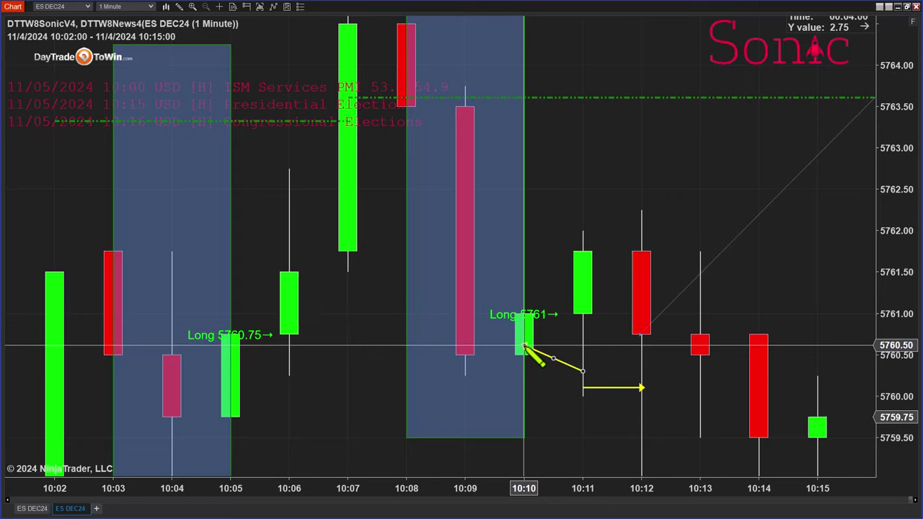
{"action": "mouse_move", "coordinate": [524, 347]}
{"action": "left_mouse_down"}
{"action": "mouse_move", "coordinate": [591, 270]}
{"action": "mouse_move", "coordinate": [603, 346]}
{"action": "mouse_move", "coordinate": [593, 336]}
{"action": "mouse_move", "coordinate": [588, 355]}
{"action": "left_mouse_up"}
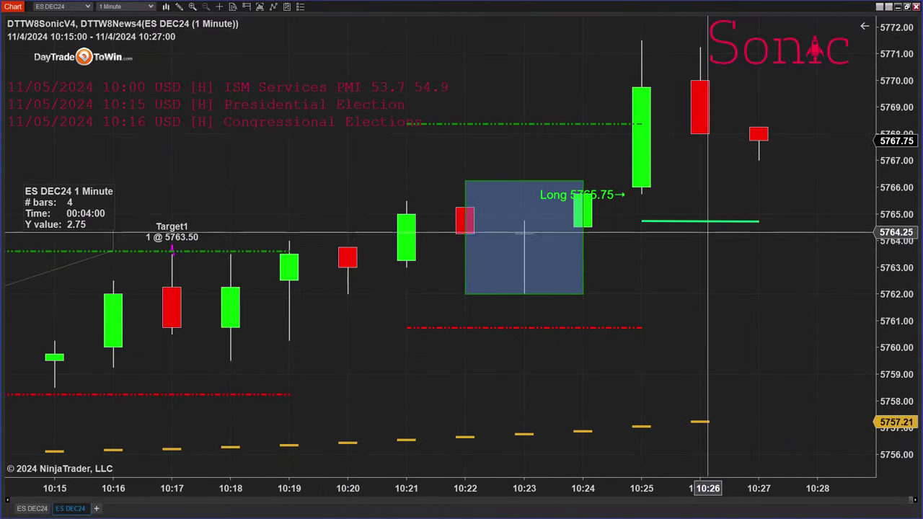
- Delete the short green horizontal line between 10:25 and 10:27
{"action": "key", "text": "Delete"}
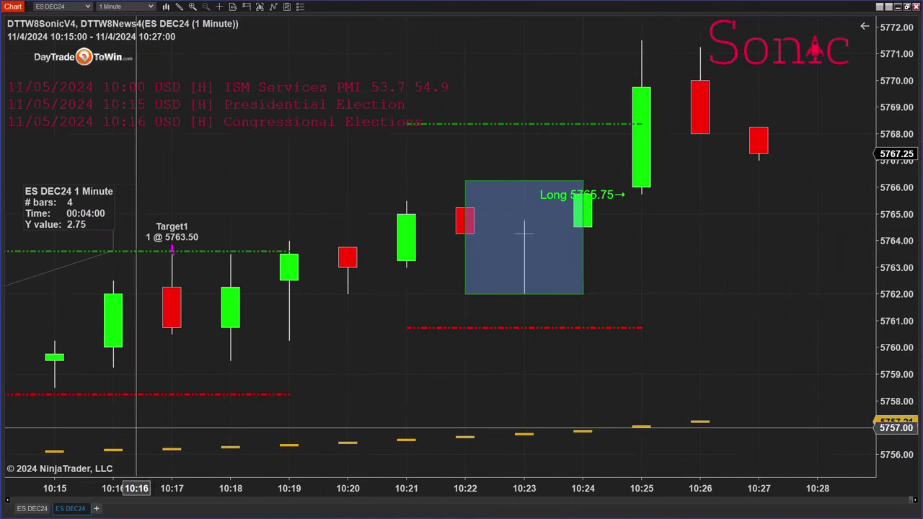
- On the Roadmap chart, restore automatic price scaling and delete the blue rectangle and the four falling arrows between 10:25 and 10:28
{"action": "left_click", "coordinate": [32, 508]}
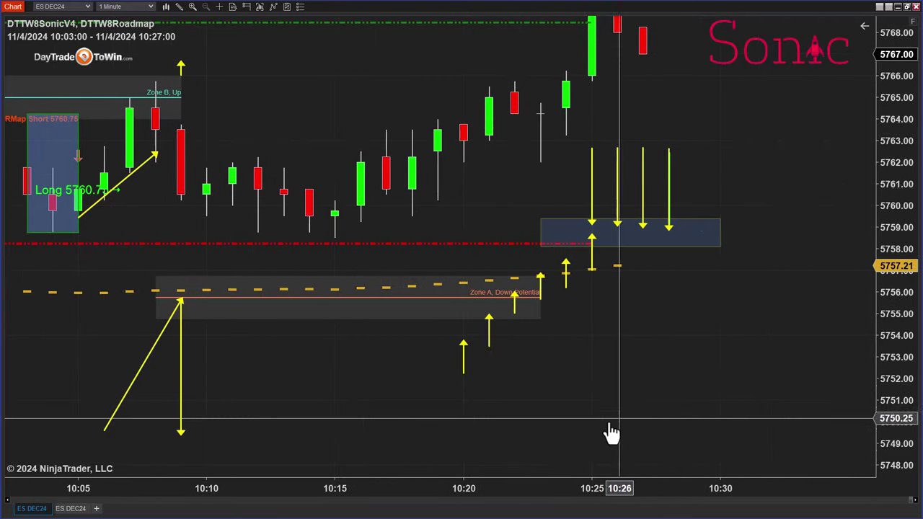
{"action": "left_click", "coordinate": [913, 23]}
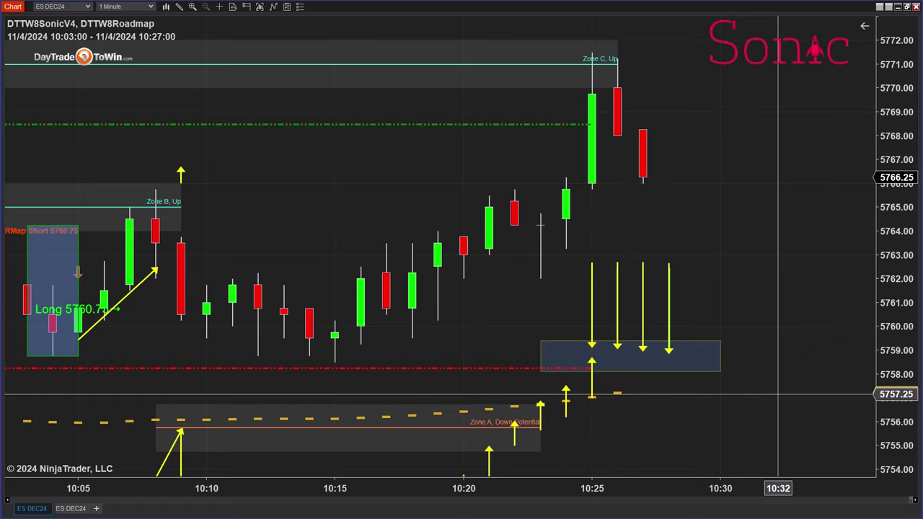
{"action": "left_click", "coordinate": [687, 346]}
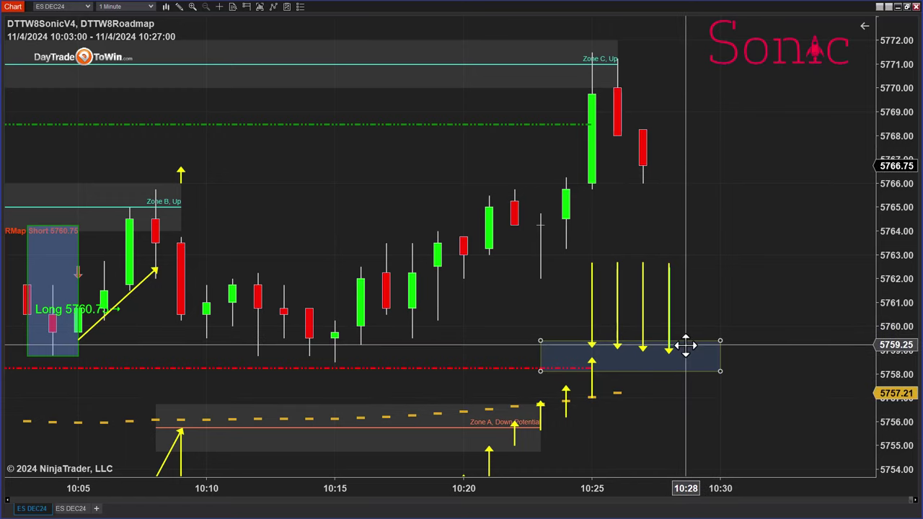
{"action": "key", "text": "Delete"}
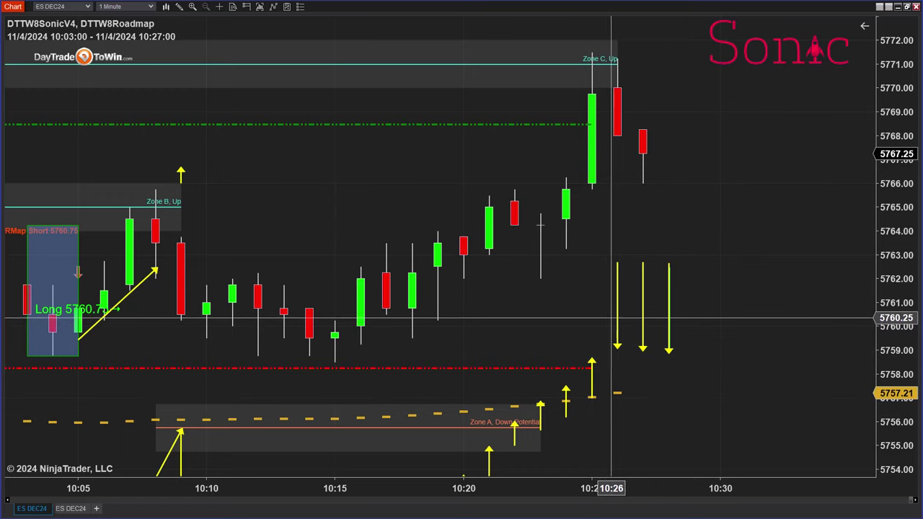
{"action": "left_click", "coordinate": [617, 320]}
{"action": "key", "text": "Delete"}
{"action": "left_click", "coordinate": [643, 333]}
{"action": "key", "text": "Delete"}
{"action": "left_click", "coordinate": [670, 344]}
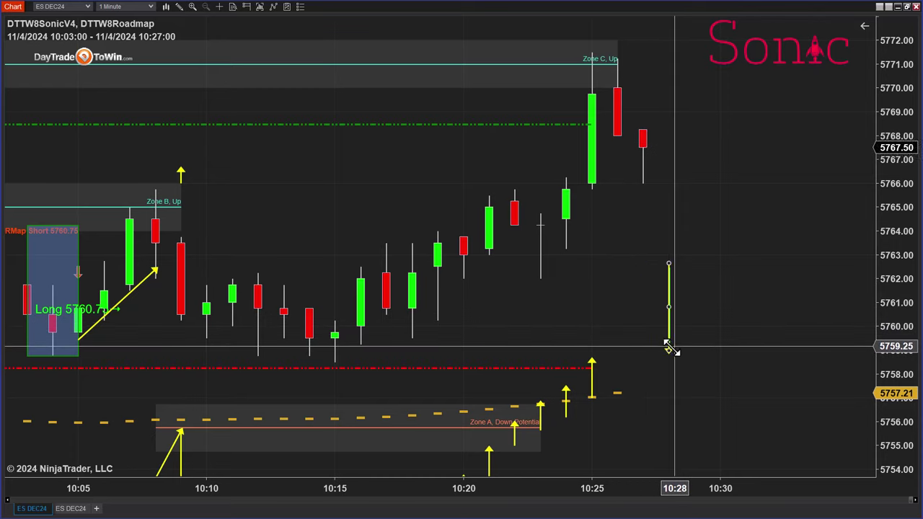
{"action": "key", "text": "Delete"}
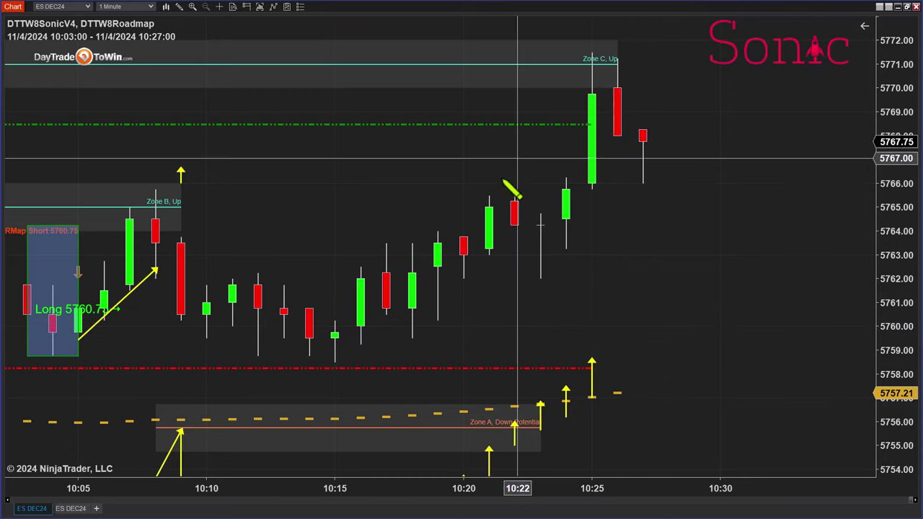
- Draw an arrow from 10:18 at about 5762.50 up to the Zone C, Up line at 10:24, and another falling toward 10:27
{"action": "left_click", "coordinate": [412, 265]}
{"action": "left_click", "coordinate": [565, 67]}
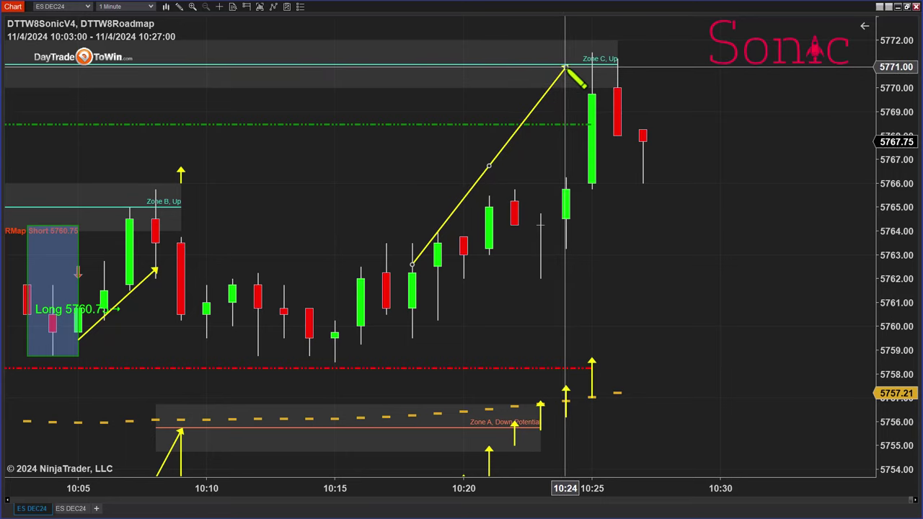
{"action": "left_click_drag", "start_coordinate": [564, 67], "coordinate": [642, 142]}
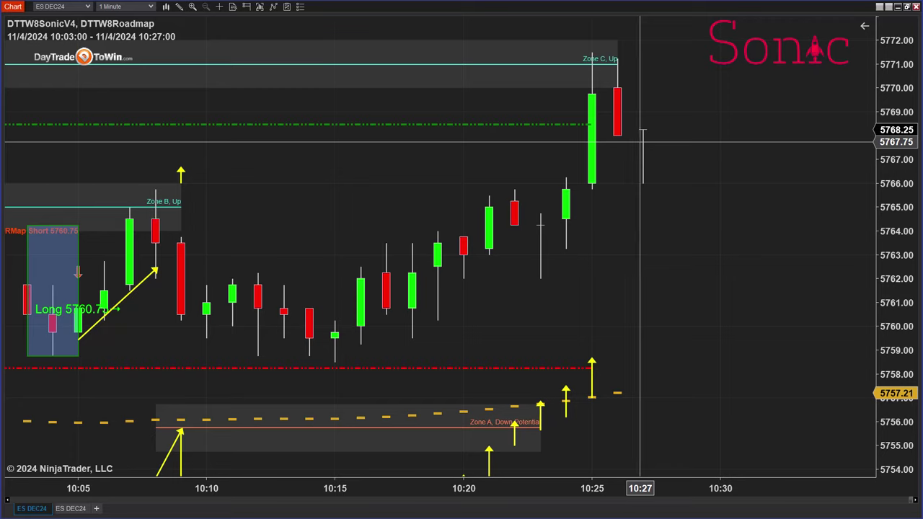
{"action": "key", "text": "alt+l"}
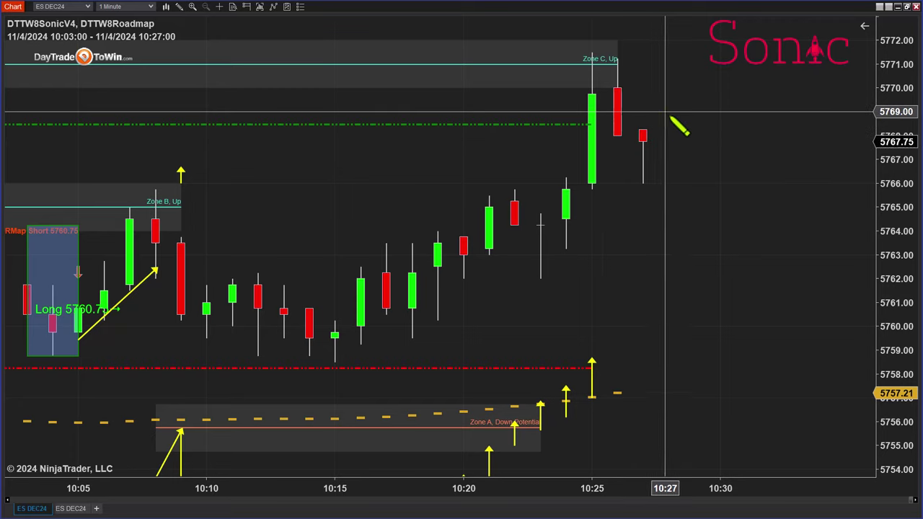
{"action": "mouse_move", "coordinate": [771, 117]}
{"action": "left_mouse_down"}
{"action": "mouse_move", "coordinate": [635, 134]}
{"action": "mouse_move", "coordinate": [754, 128]}
{"action": "mouse_move", "coordinate": [641, 137]}
{"action": "mouse_move", "coordinate": [595, 68]}
{"action": "mouse_move", "coordinate": [639, 107]}
{"action": "mouse_move", "coordinate": [644, 139]}
{"action": "left_mouse_up"}
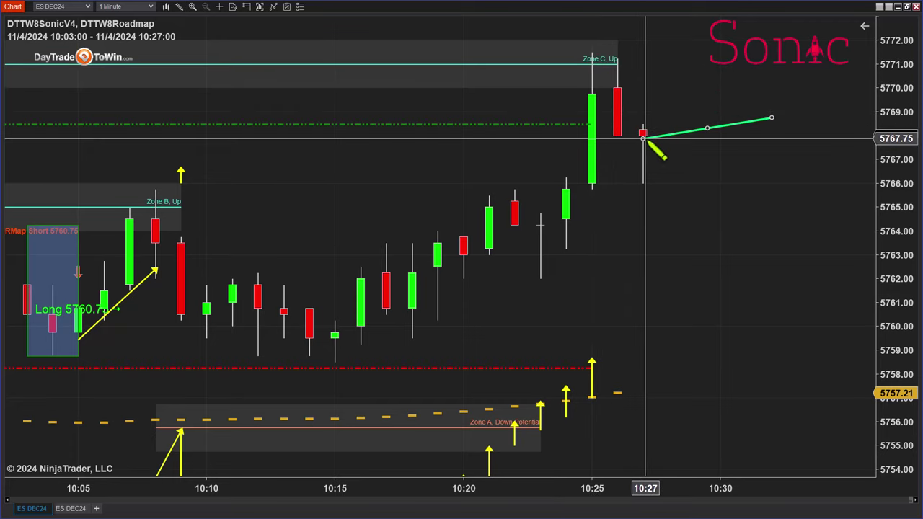
{"action": "key", "text": "Escape"}
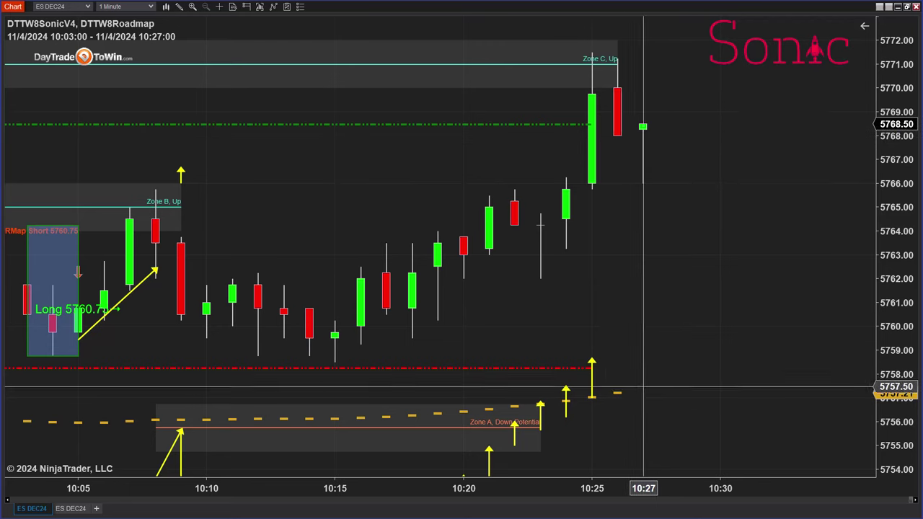
- Add the ATR indicator with a period of 4 to the Roadmap chart in a new panel
{"action": "left_click_drag", "start_coordinate": [612, 490], "coordinate": [647, 490]}
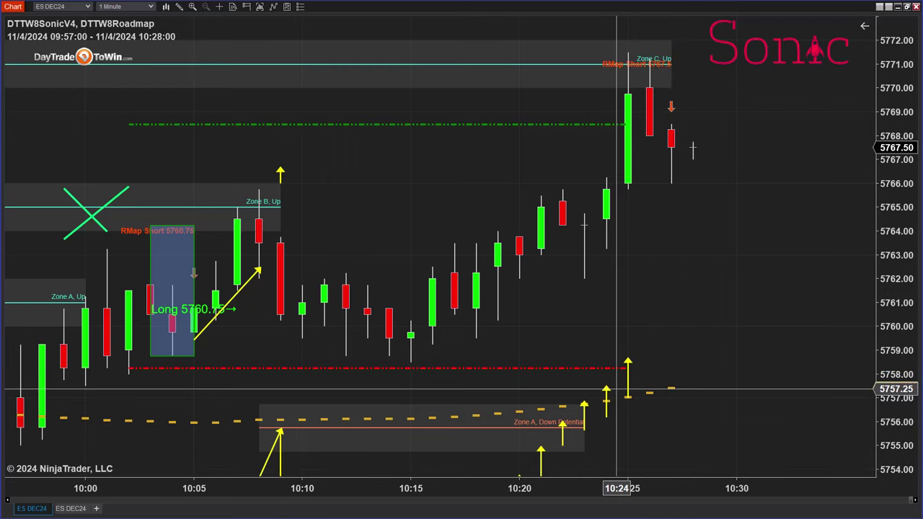
{"action": "right_click", "coordinate": [676, 298]}
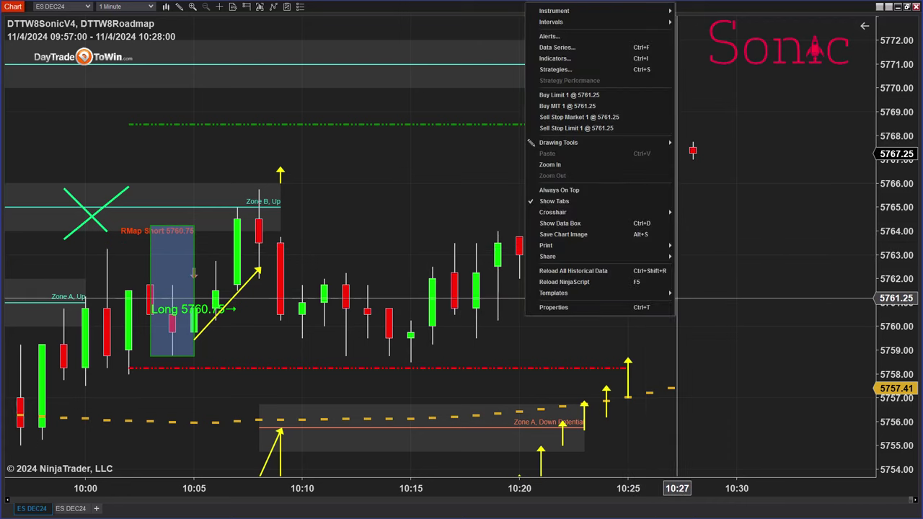
{"action": "left_click", "coordinate": [581, 58]}
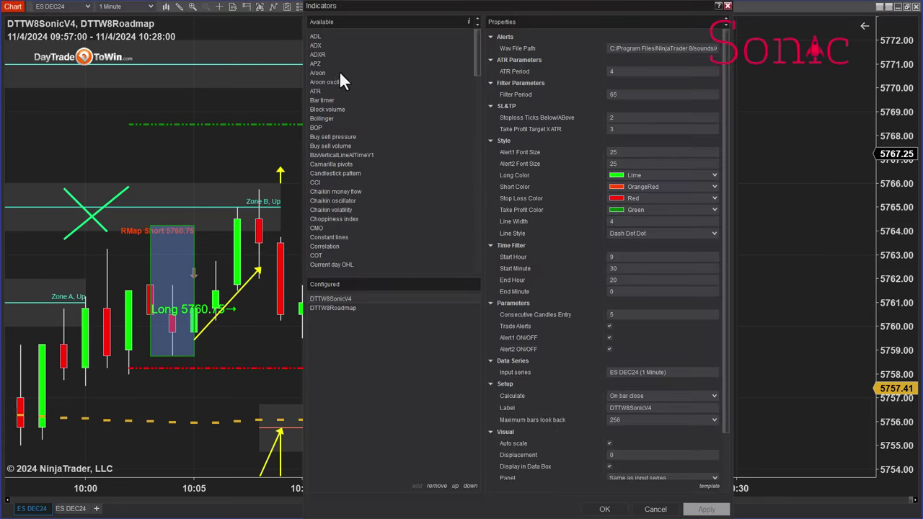
{"action": "double_click", "coordinate": [321, 91]}
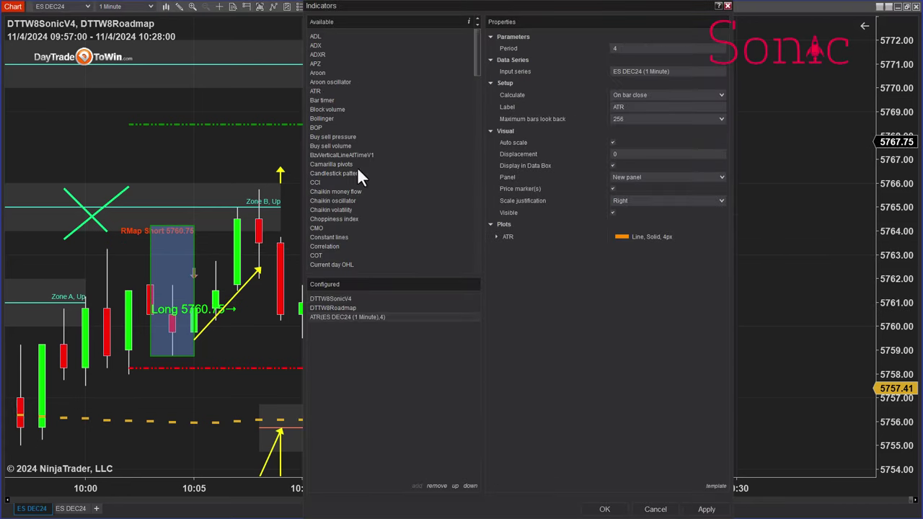
{"action": "left_click", "coordinate": [604, 510]}
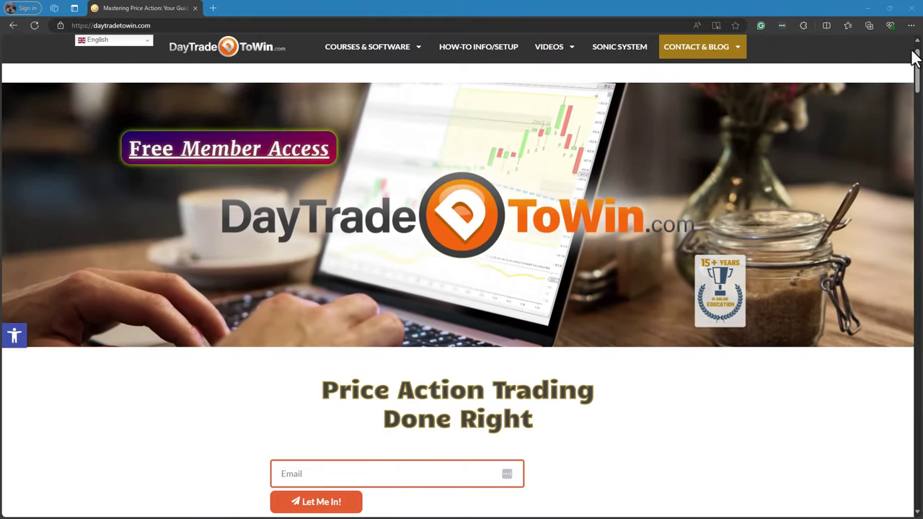